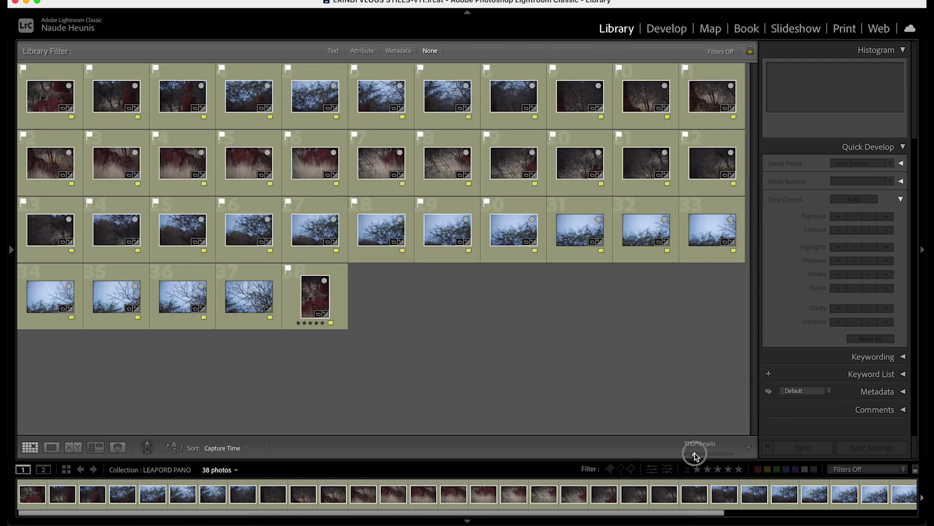
# Look through the individual photos in the LEAPORD PANO collection one after another in enlarged view
pyautogui.press('Right')
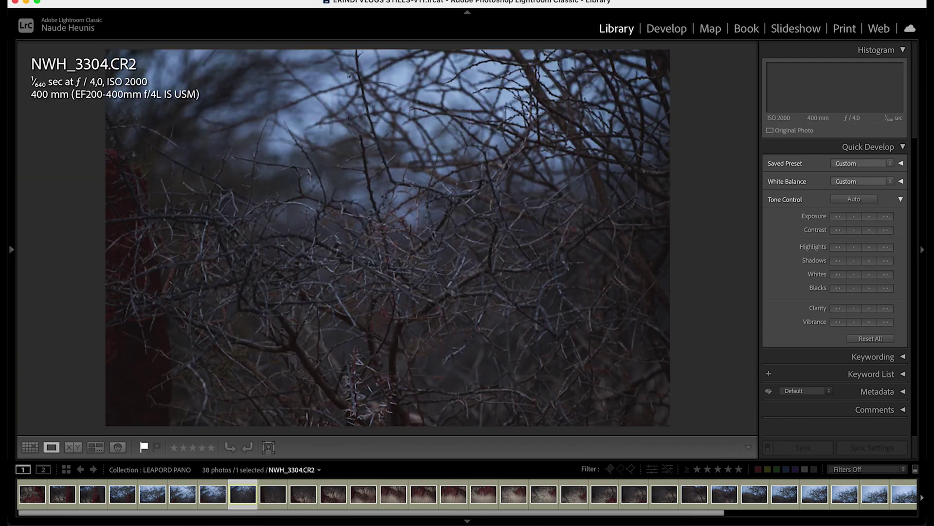
pyautogui.press('Right')
pyautogui.press('Right')
pyautogui.press('Right')
pyautogui.press('Right')
pyautogui.press('Right')
pyautogui.press('Right')
pyautogui.press('Right')
pyautogui.press('Right')
pyautogui.press('Right')
pyautogui.press('Right')
pyautogui.press('Right')
pyautogui.press('Right')
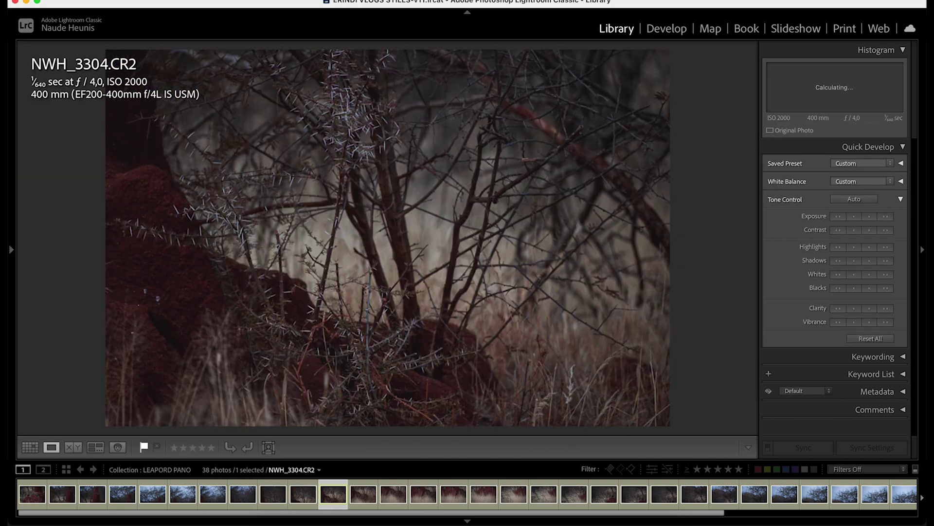
pyautogui.press('Right')
pyautogui.press('Right')
pyautogui.press('Right')
pyautogui.press('Right')
pyautogui.press('Right')
pyautogui.press('Right')
pyautogui.press('Right')
pyautogui.press('Right')
pyautogui.press('Right')
pyautogui.press('Right')
pyautogui.press('Right')
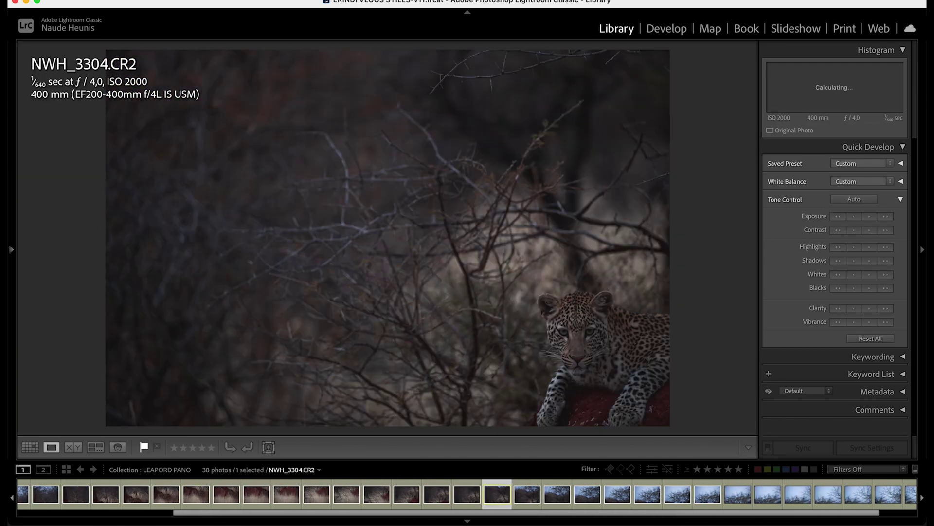
pyautogui.press('Right')
pyautogui.press('Right')
pyautogui.press('Right')
pyautogui.press('Right')
pyautogui.press('Right')
pyautogui.press('Right')
pyautogui.press('Right')
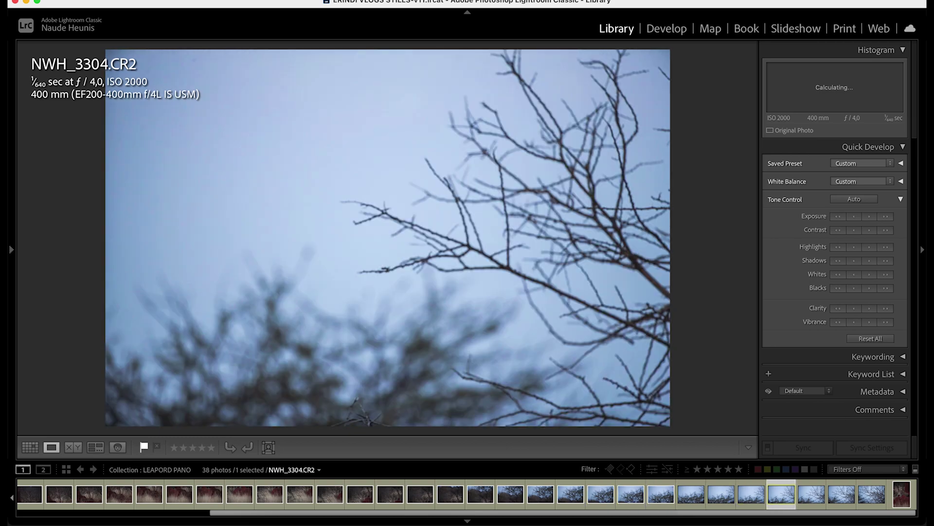
# Merge all CR2 frames from NWH_3304 to NWH_3340 into a Photoshop panorama, using Auto layout with Vignette Removal enabled
pyautogui.press('Home')
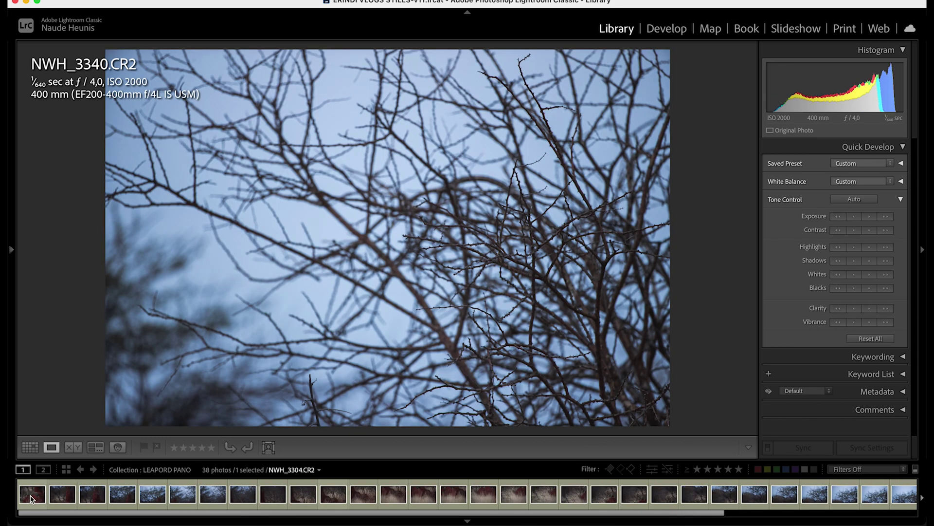
pyautogui.press('super+a')
pyautogui.rightClick(30, 496)
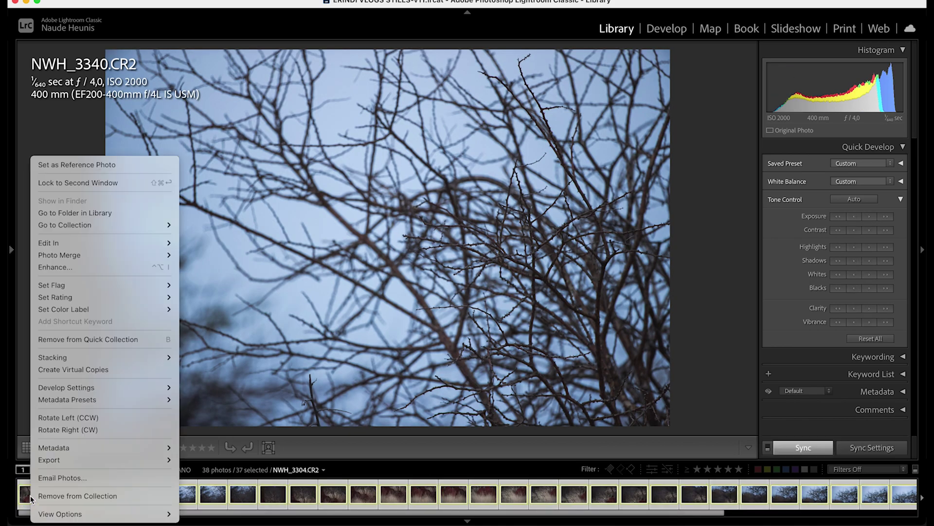
pyautogui.moveTo(117, 254)
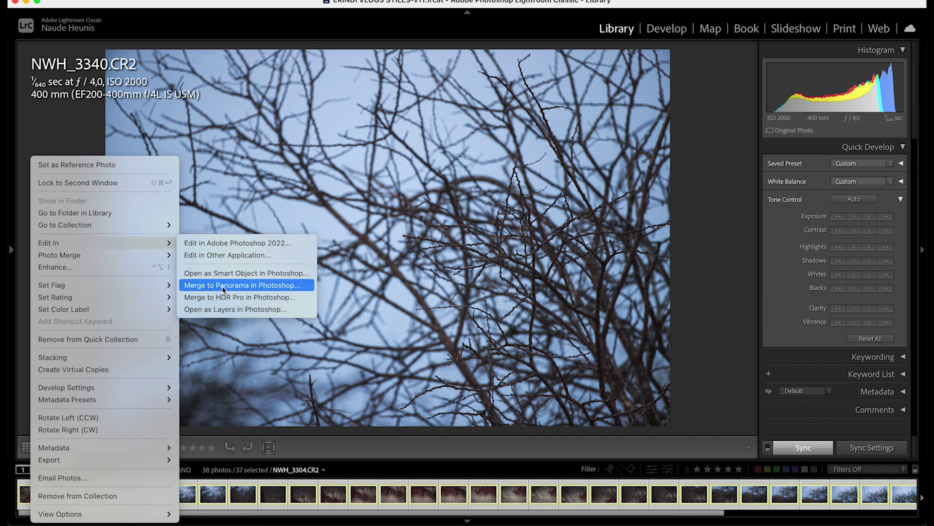
pyautogui.click(249, 288)
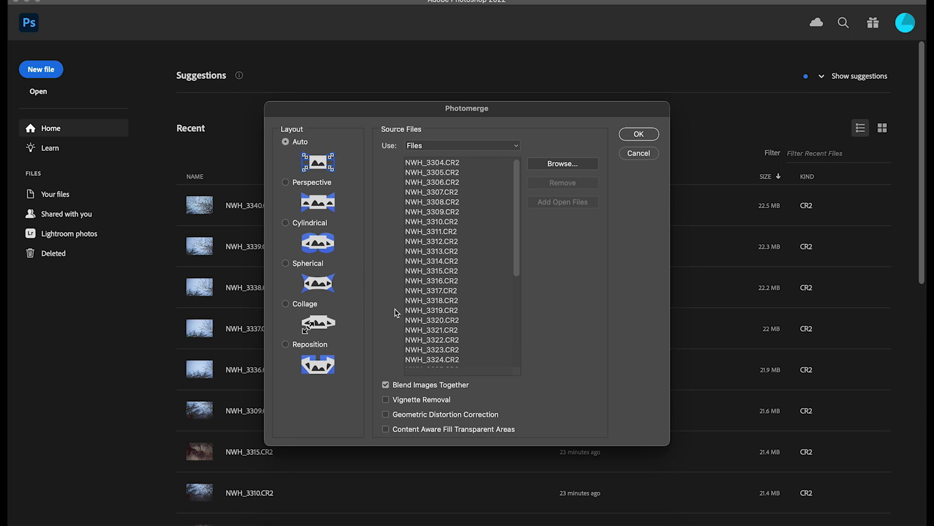
pyautogui.click(386, 401)
pyautogui.click(643, 138)
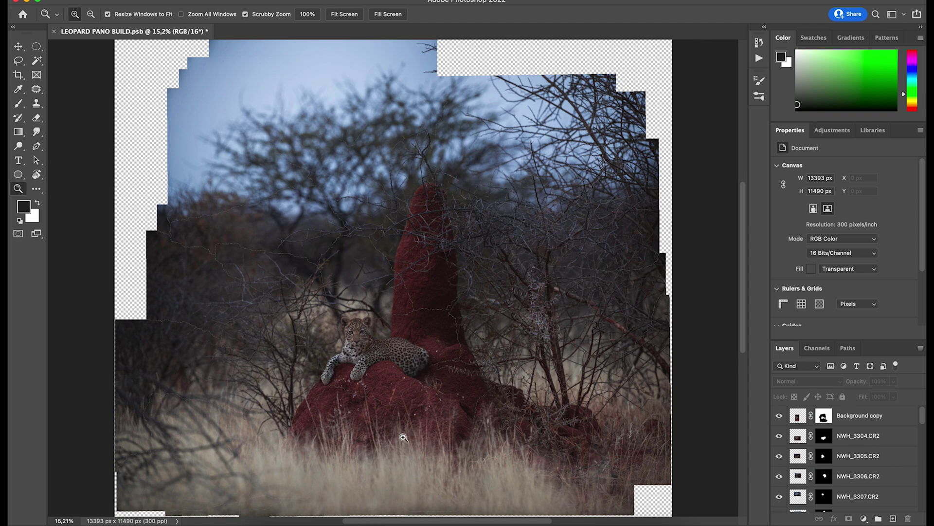
# Crop the merged panorama to about 10523 x 10528 px, trimming away the stepped transparent edges
pyautogui.press('c')
pyautogui.moveTo(672, 278); pyautogui.dragTo(644, 280)
pyautogui.moveTo(143, 278); pyautogui.dragTo(175, 274)
pyautogui.moveTo(396, 497); pyautogui.dragTo(396, 494)
pyautogui.press('Return')
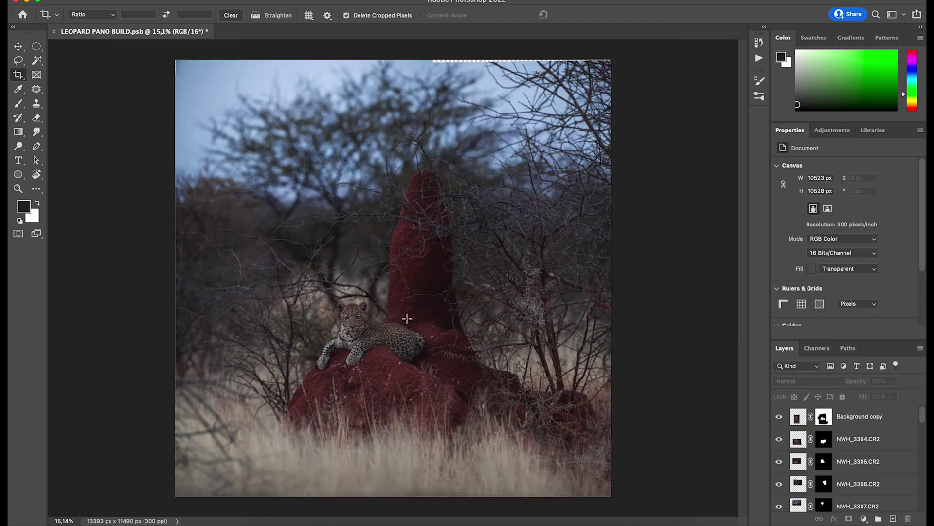
# Save the cropped panorama as a TIFF in the LEOPARD PANO BUILD folder, adding "NEW" to the file name
pyautogui.click(91, 1)
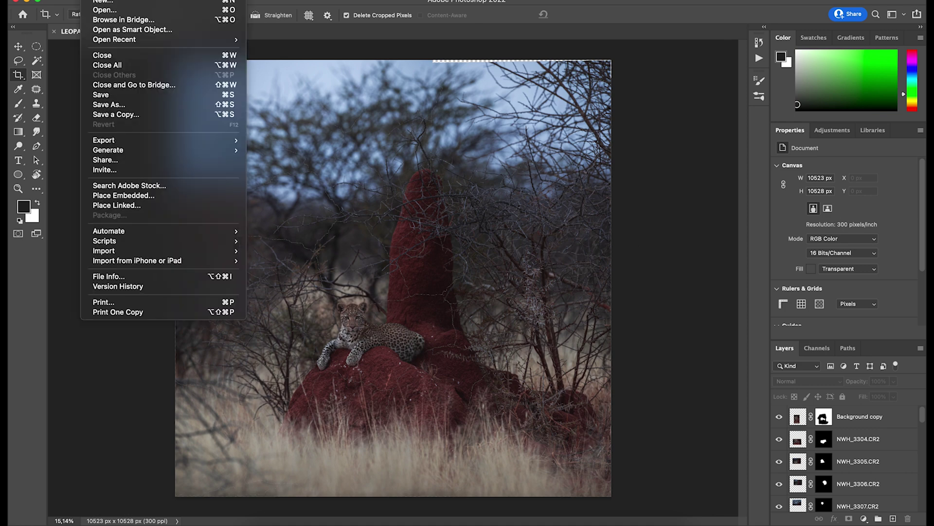
pyautogui.click(115, 104)
pyautogui.click(455, 214)
pyautogui.click(453, 244)
pyautogui.click(525, 95)
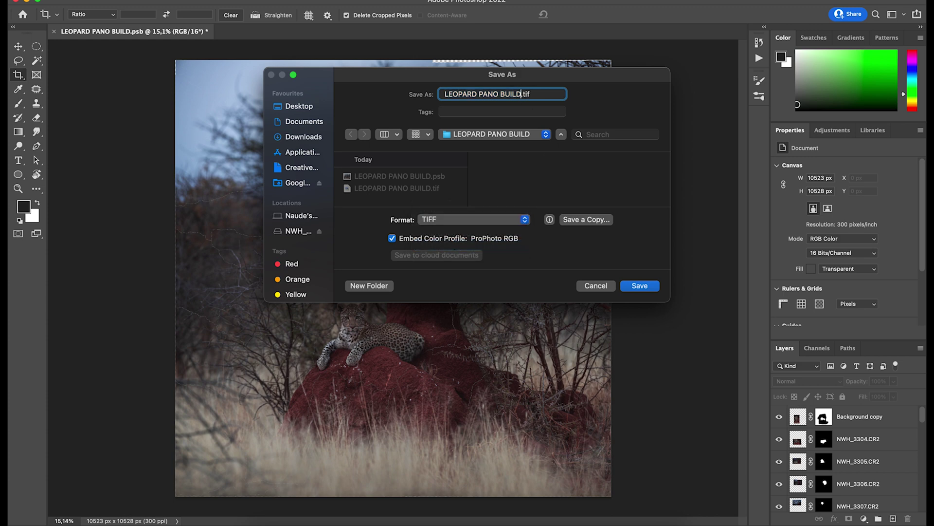
pyautogui.write('NEW')
pyautogui.click(637, 289)
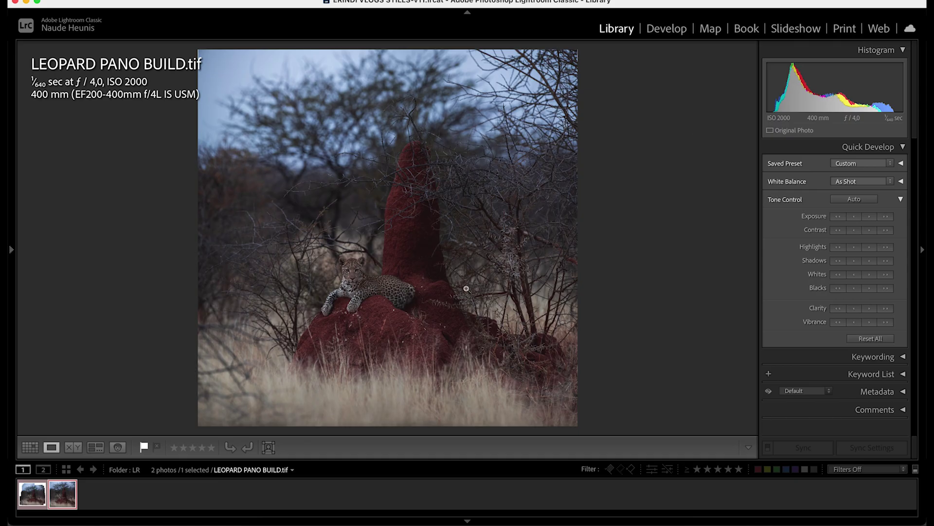
# In Lightroom Classic, check the leopard up close in LEOPARD PANO BUILD.tif, and open the photo for developing with Navigator and Presets hidden
pyautogui.click(434, 333)
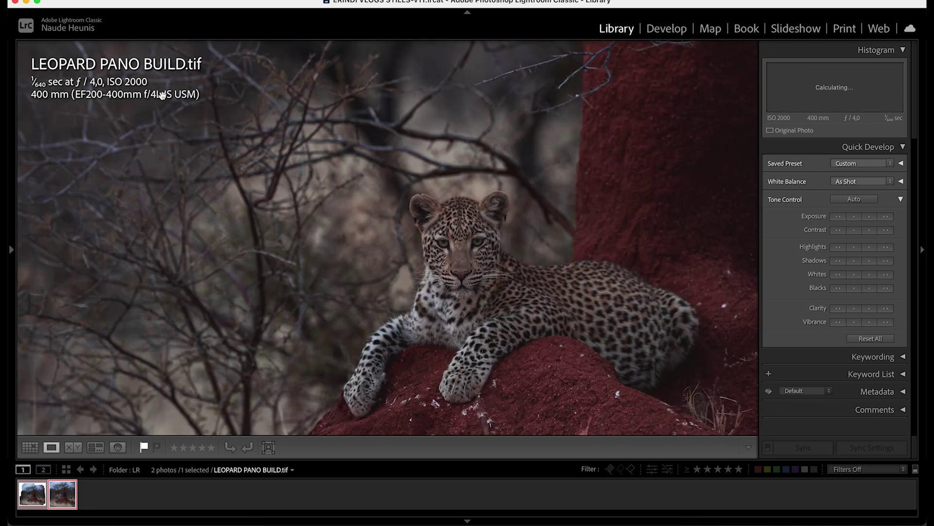
pyautogui.click(256, 261)
pyautogui.click(669, 32)
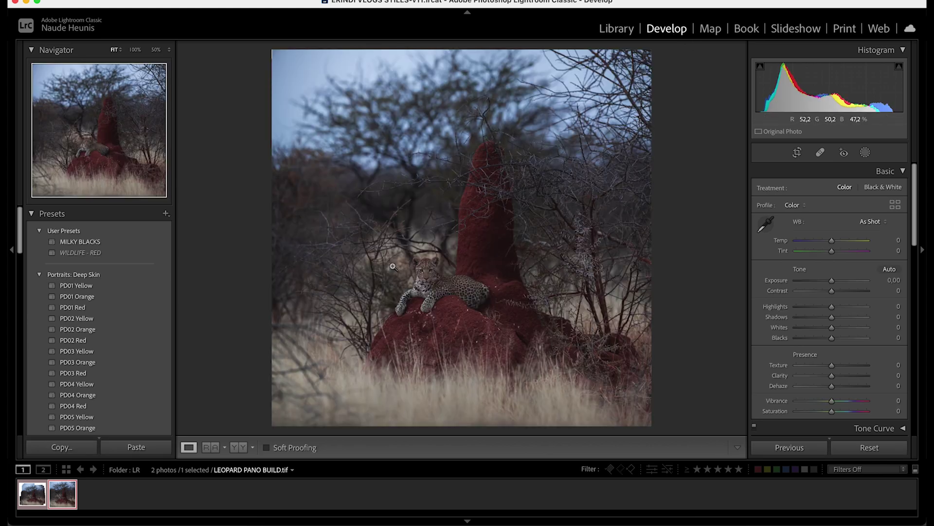
pyautogui.press('F7')
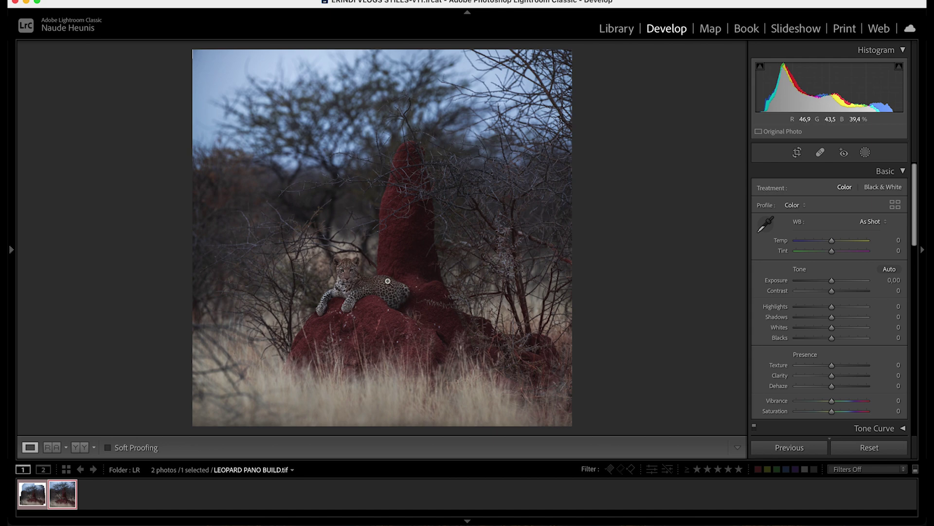
# Create a Select Subject mask on the panorama and rename it LEOPARD
pyautogui.click(865, 154)
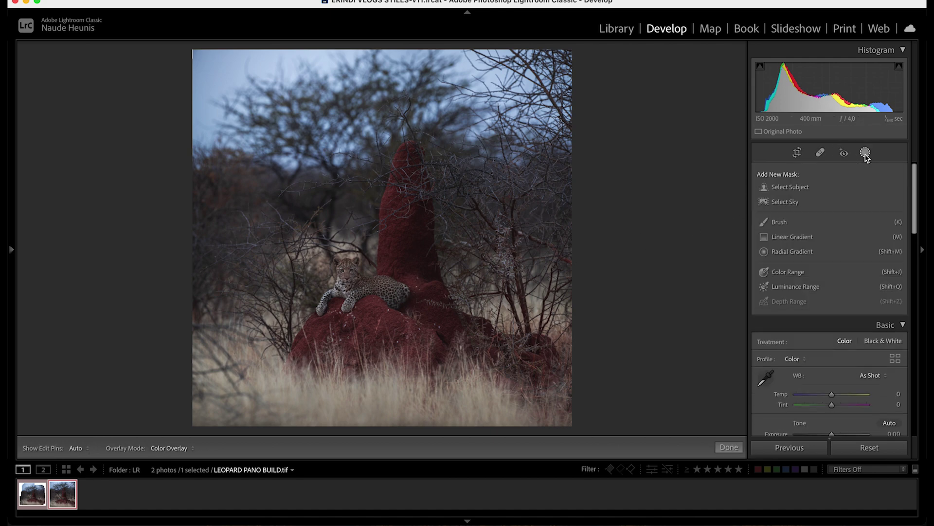
pyautogui.click(785, 188)
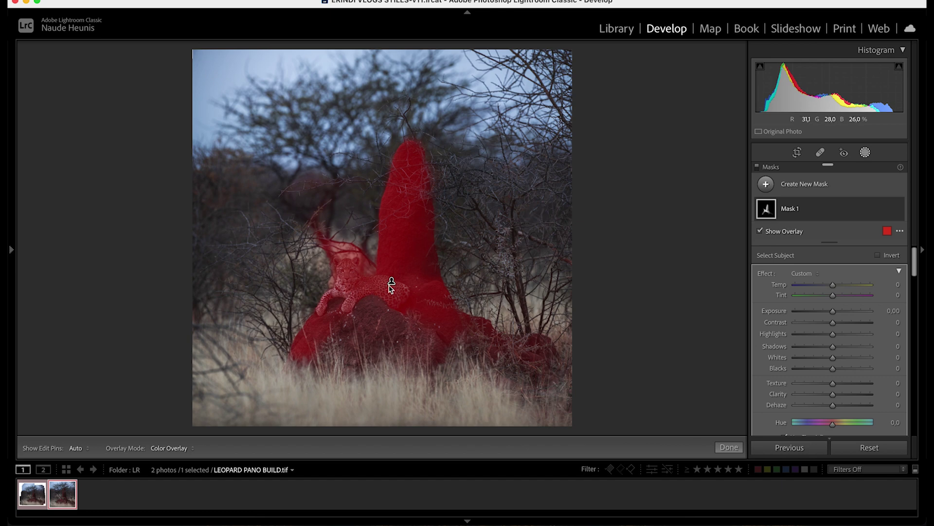
pyautogui.doubleClick(793, 209)
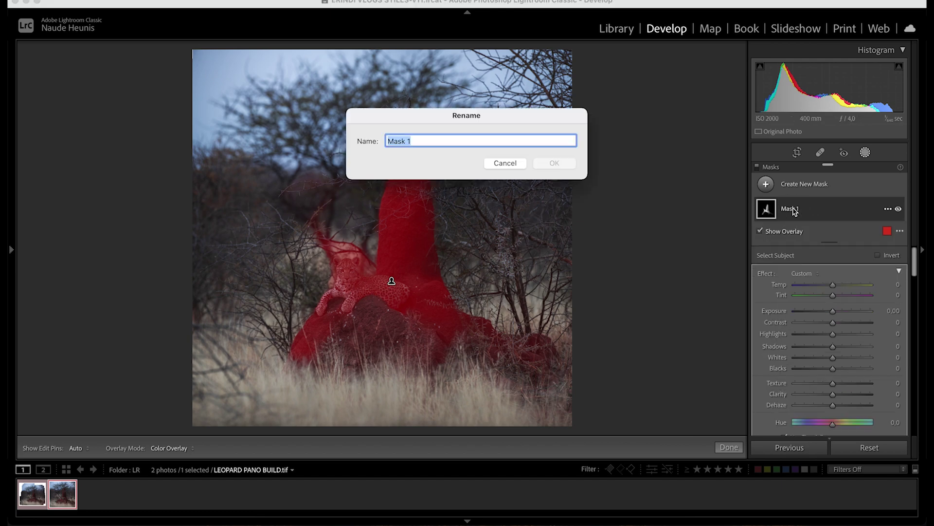
pyautogui.write('LEOPARD')
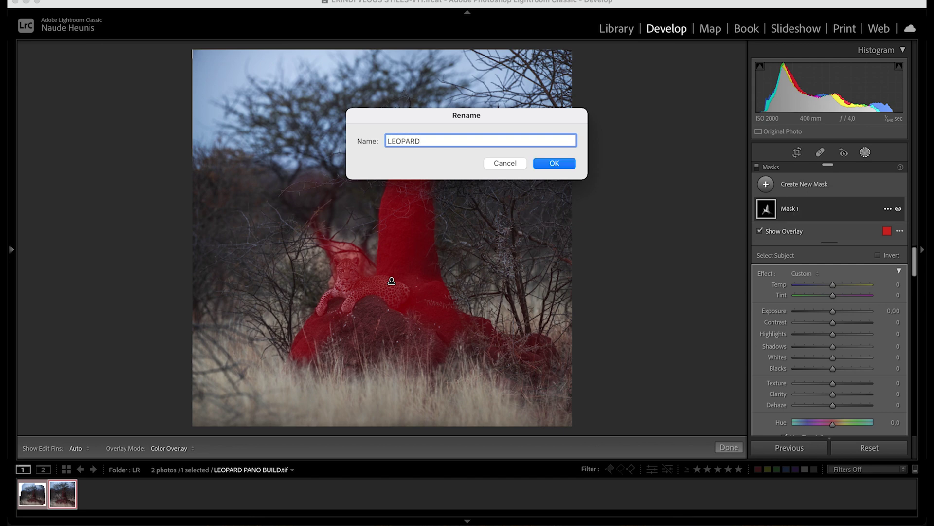
pyautogui.press('Return')
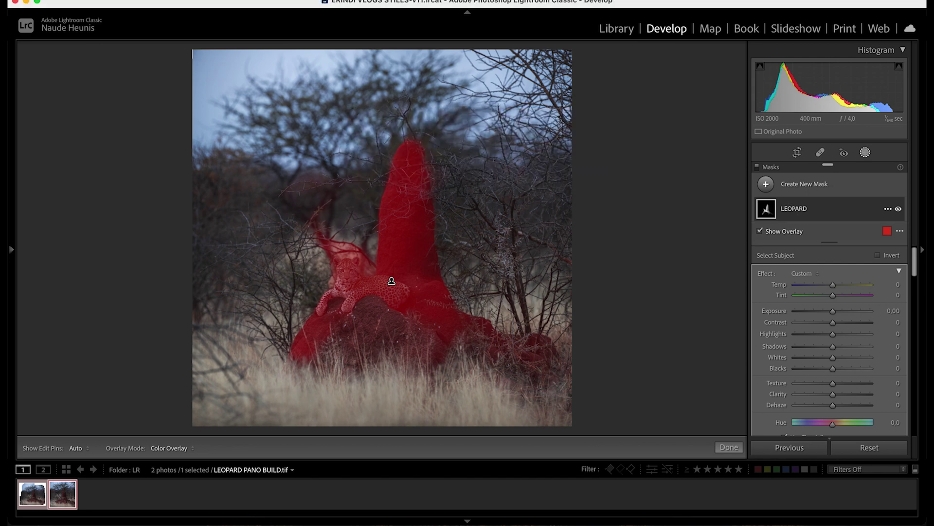
# Subtract the termite mound and surrounding branches from the LEOPARD mask with a brush at Flow 100, keeping only the leopard masked
pyautogui.click(839, 208)
pyautogui.click(866, 246)
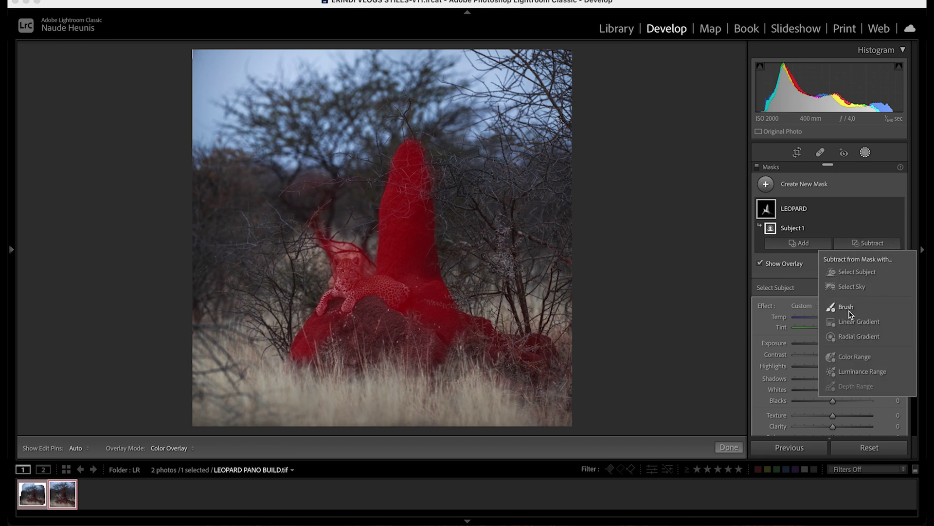
pyautogui.click(847, 307)
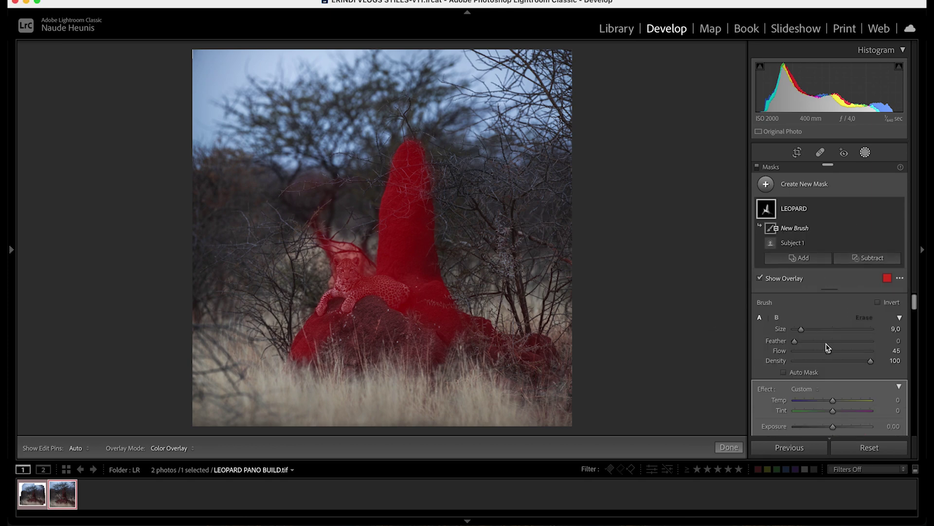
pyautogui.moveTo(827, 353); pyautogui.dragTo(877, 353)
pyautogui.moveTo(414, 163); pyautogui.dragTo(401, 141)
pyautogui.scroll(10, 438, 250)
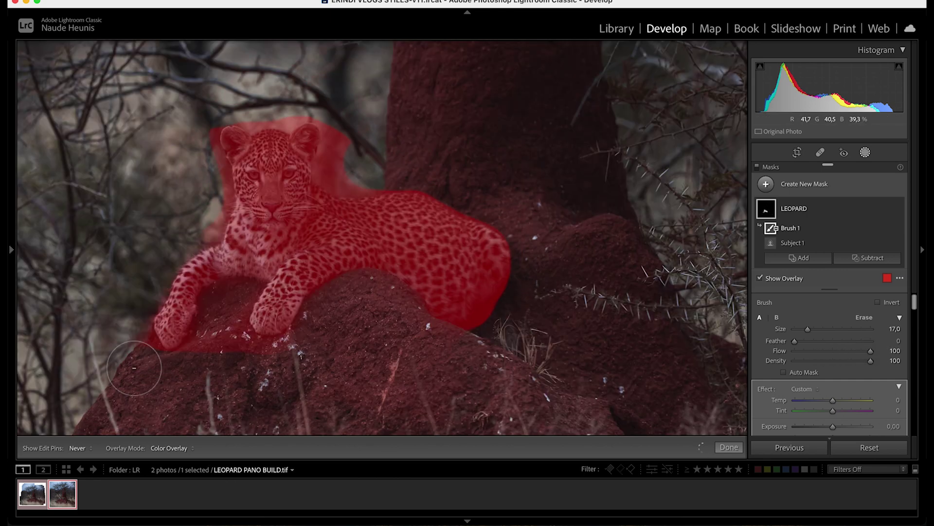
pyautogui.scroll(-10, 370, 212)
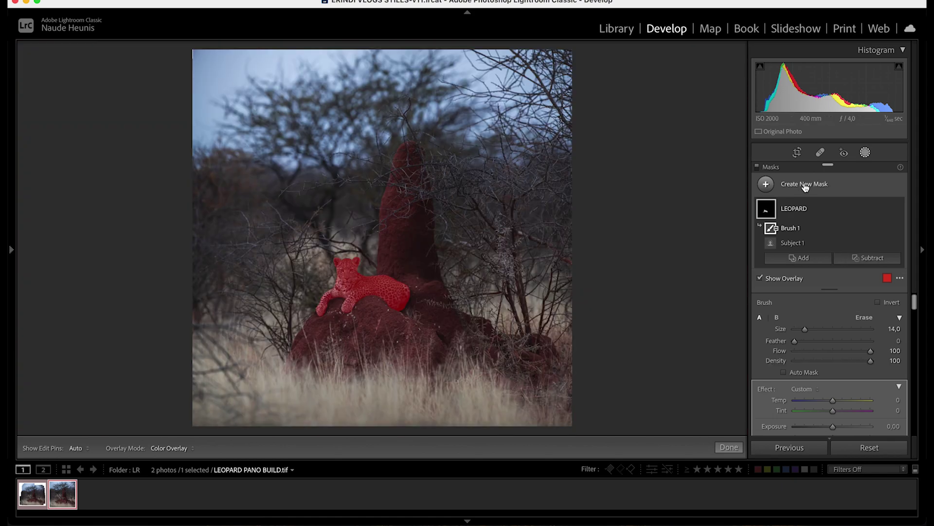
# Try a brighter exposure on the LEOPARD mask with the overlay hidden, and undo the adjustment
pyautogui.press('o')
pyautogui.scroll(-5, 793, 371)
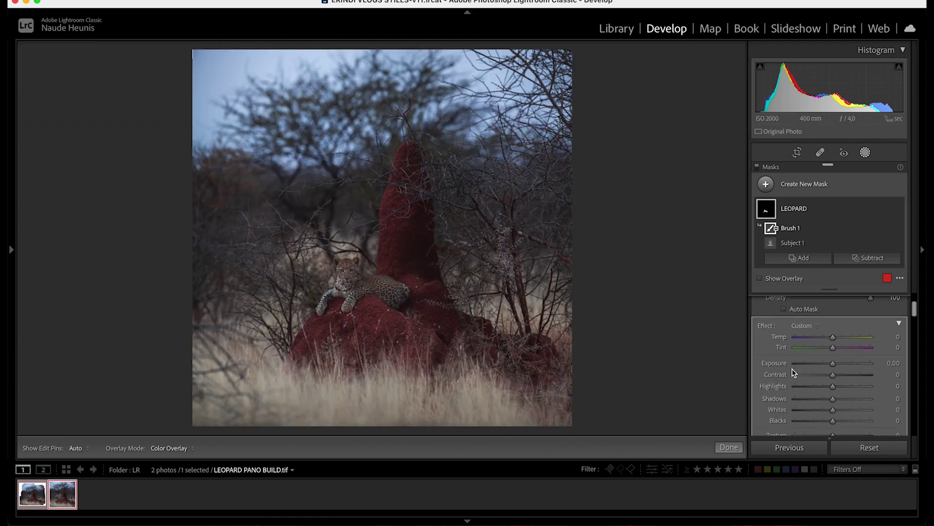
pyautogui.moveTo(833, 316)
pyautogui.mouseDown()
pyautogui.moveTo(853, 317)
pyautogui.moveTo(820, 314)
pyautogui.moveTo(859, 318)
pyautogui.moveTo(830, 316)
pyautogui.moveTo(845, 315)
pyautogui.mouseUp()
pyautogui.press('super+z')
pyautogui.press('o')
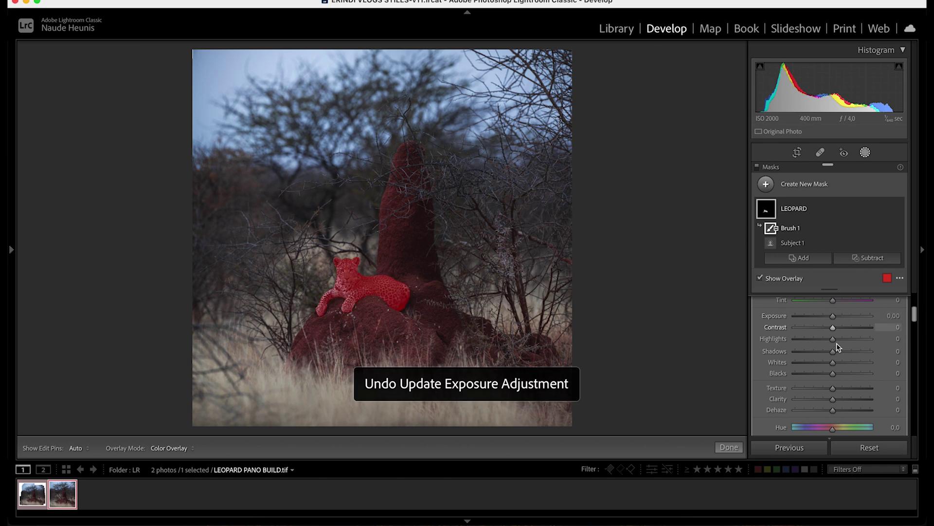
# Duplicate the LEOPARD mask
pyautogui.press('k')
pyautogui.rightClick(810, 234)
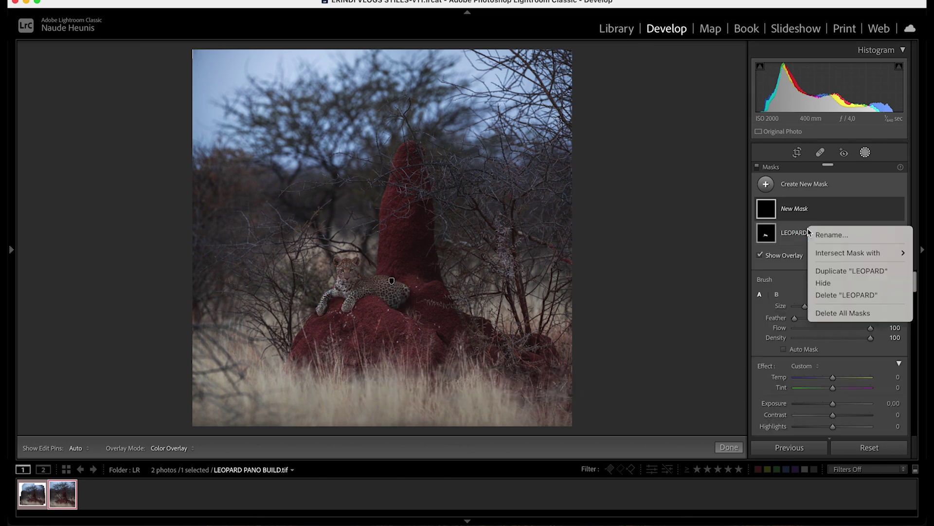
pyautogui.click(821, 272)
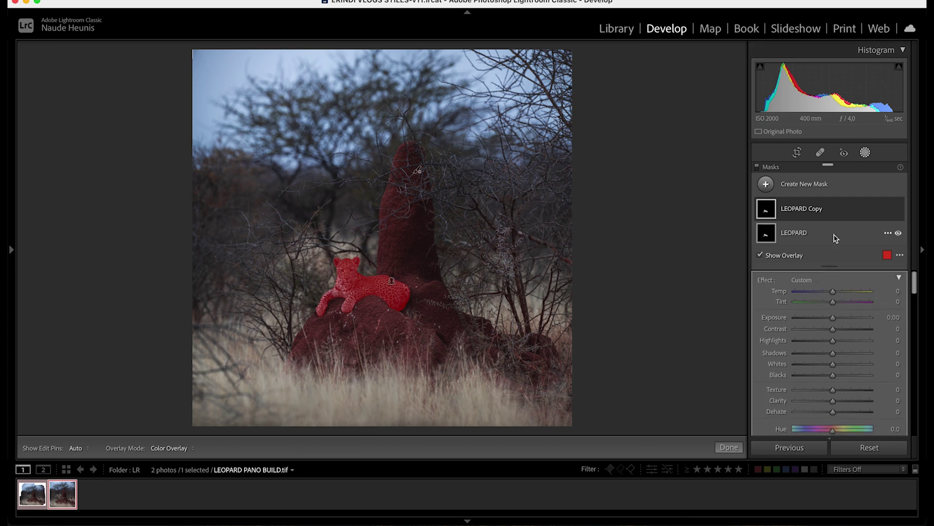
# Invert both the Brush 1 and Subject 1 components of the LEOPARD Copy mask
pyautogui.click(827, 208)
pyautogui.click(814, 228)
pyautogui.click(879, 313)
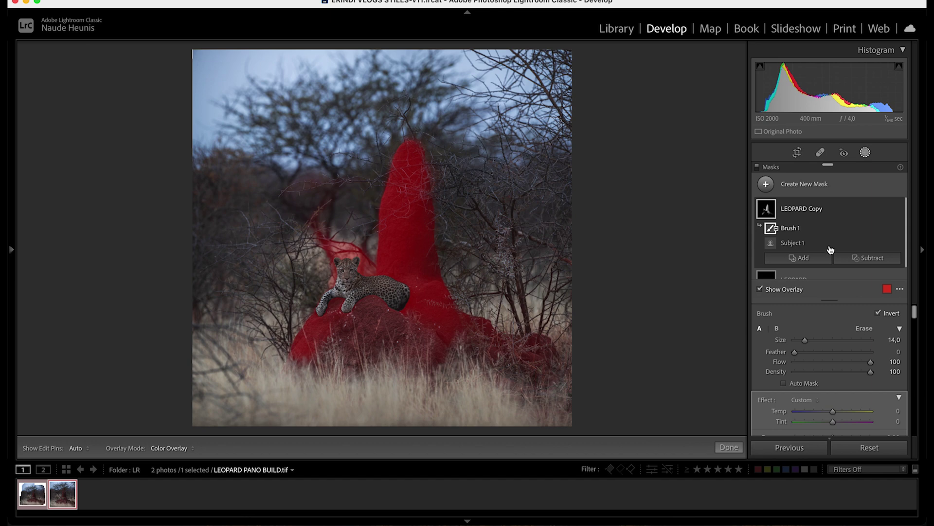
pyautogui.click(793, 242)
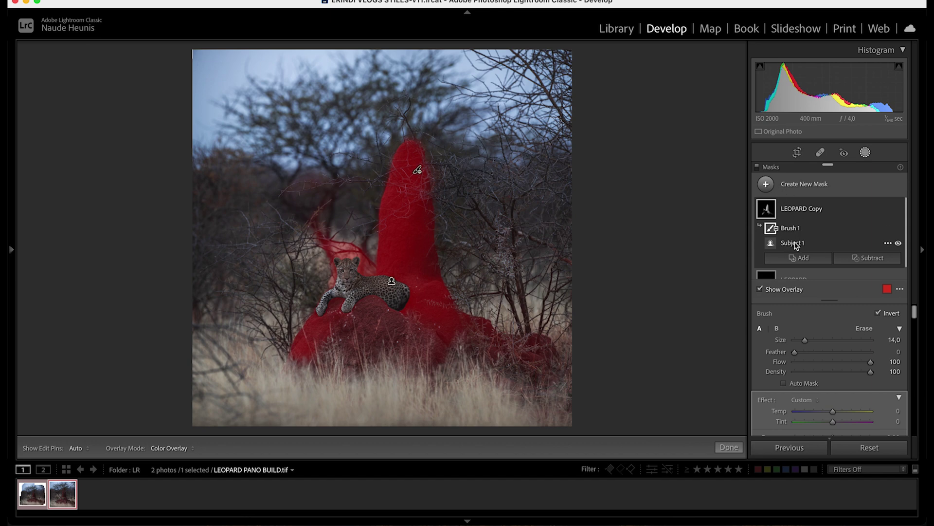
pyautogui.click(878, 312)
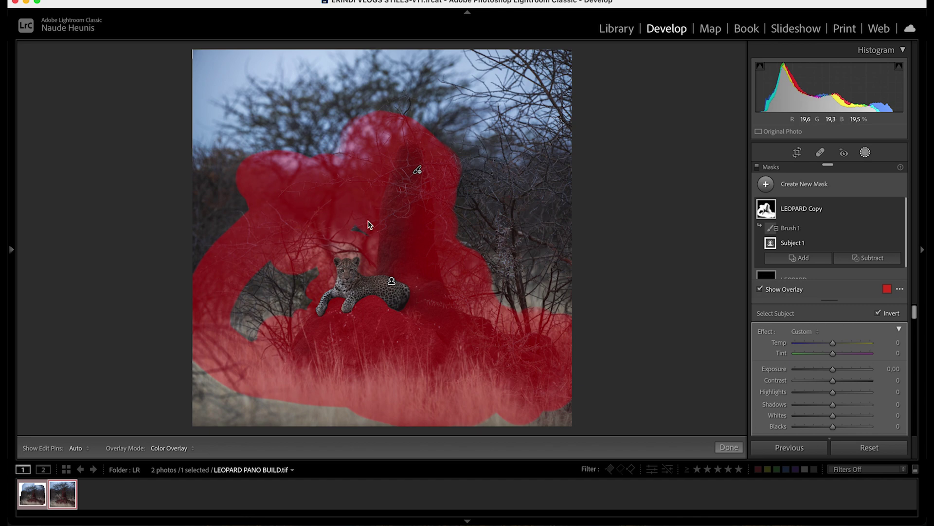
# Add a Flow 100 brush to the LEOPARD Copy mask, paint in the whole background around the leopard, and test the mask with a lower exposure
pyautogui.click(798, 257)
pyautogui.click(774, 321)
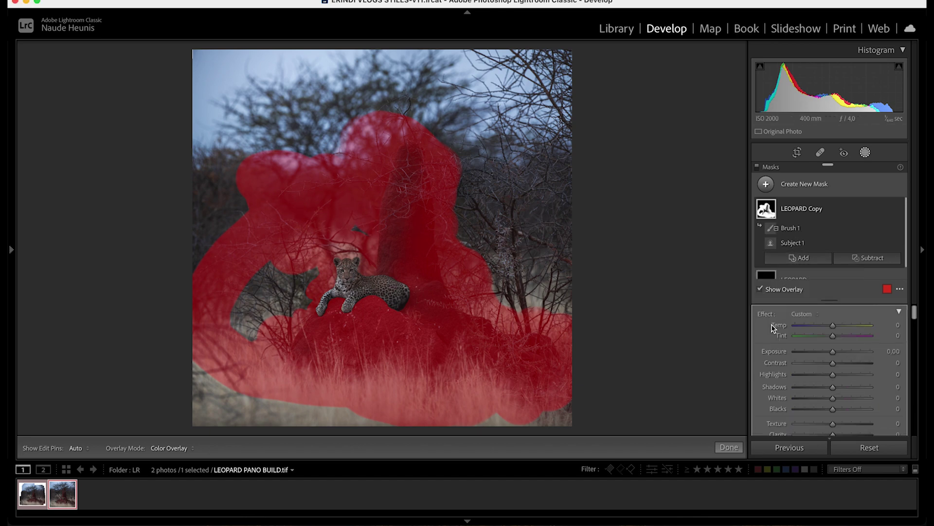
pyautogui.scroll(4, 488, 265)
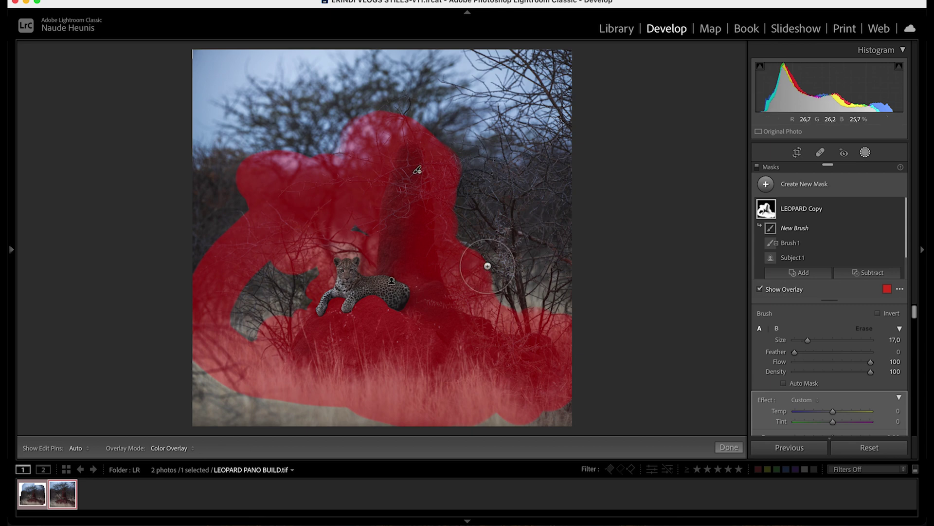
pyautogui.moveTo(508, 276)
pyautogui.mouseDown()
pyautogui.moveTo(497, 219)
pyautogui.moveTo(216, 158)
pyautogui.moveTo(534, 242)
pyautogui.moveTo(418, 214)
pyautogui.mouseUp()
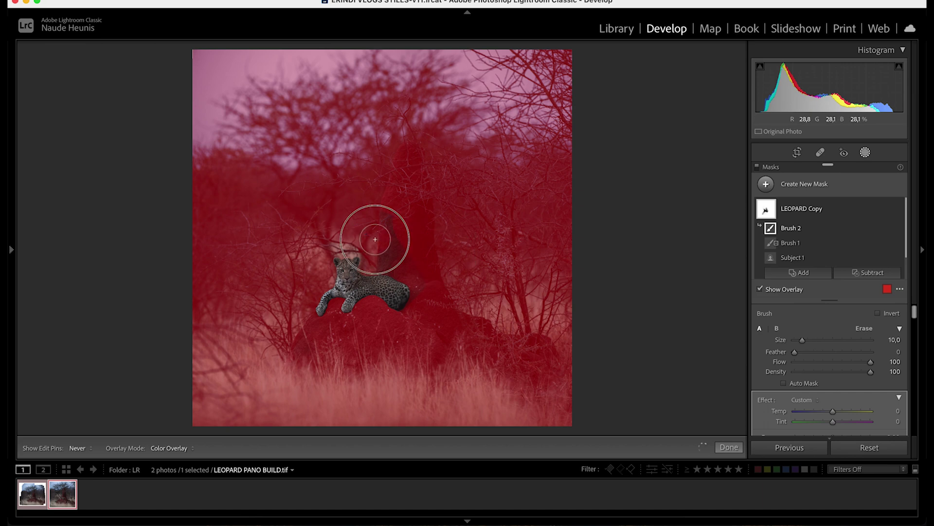
pyautogui.click(343, 342)
pyautogui.press('super+z')
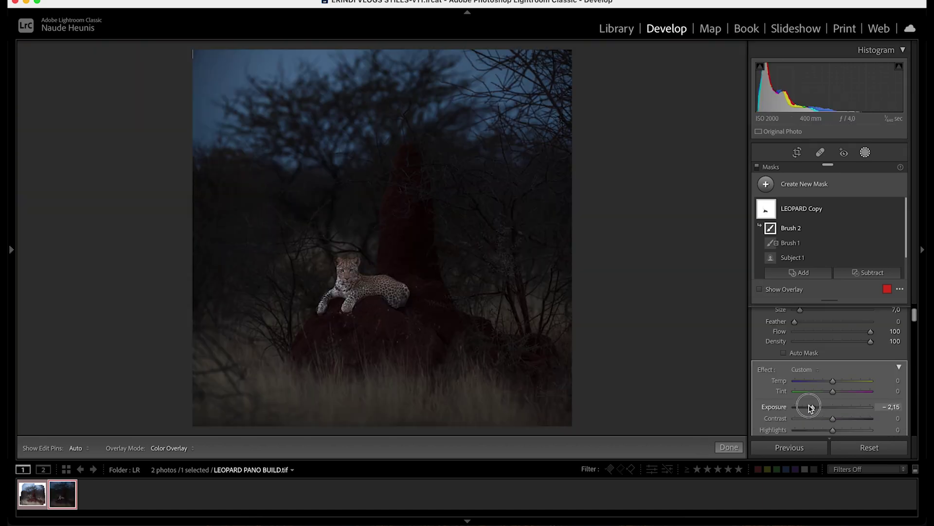
pyautogui.moveTo(809, 403); pyautogui.dragTo(887, 416)
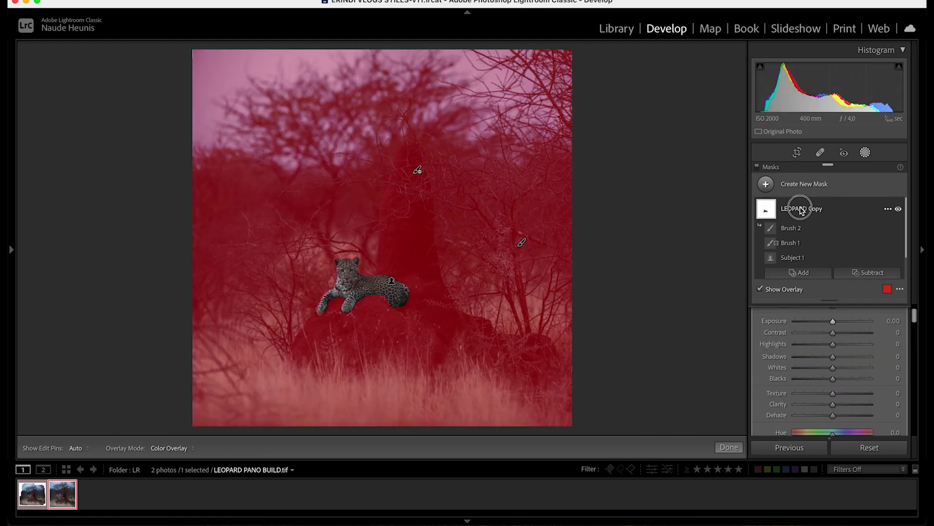
# Rename the LEOPARD Copy mask as BACKGROUND MAIN
pyautogui.doubleClick(801, 209)
pyautogui.write('BACKGROUND MAIN')
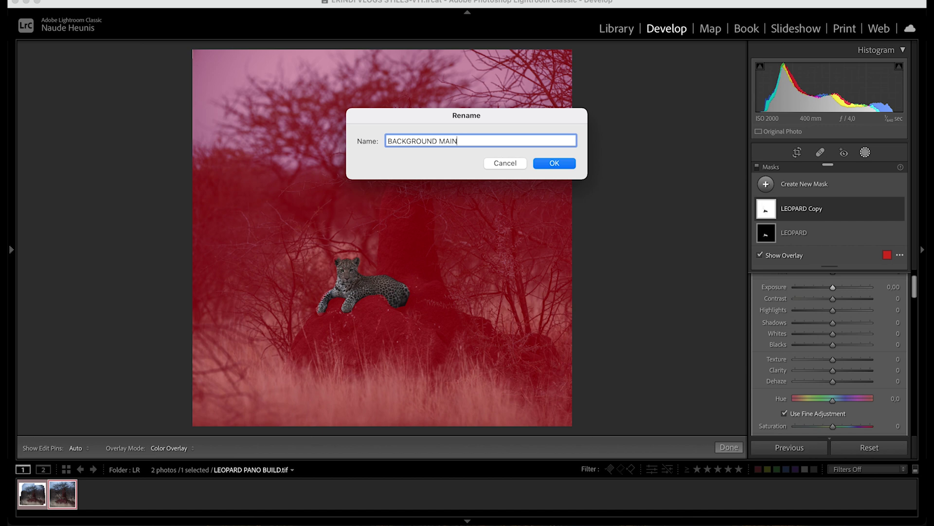
pyautogui.press('Return')
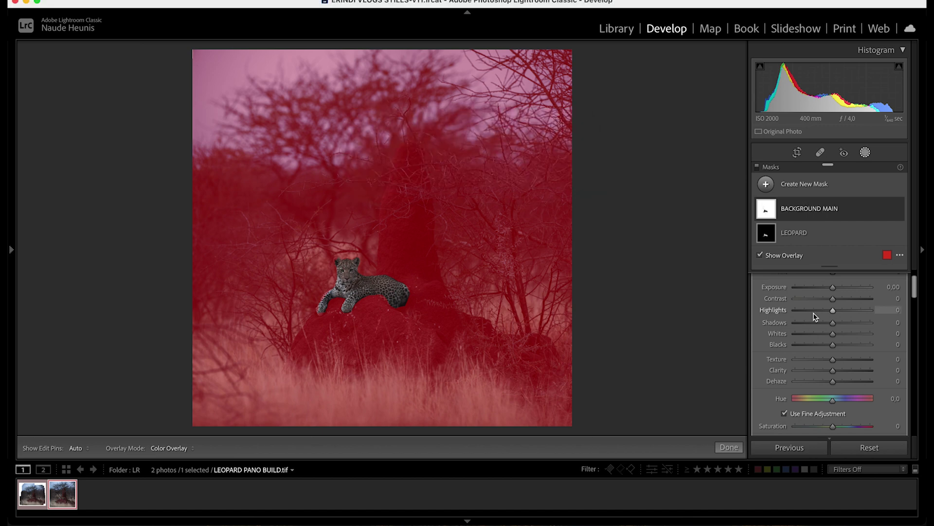
# Switch the BACKGROUND MAIN mask overlay off and on repeatedly to compare the masked area with the photo
pyautogui.press('o')
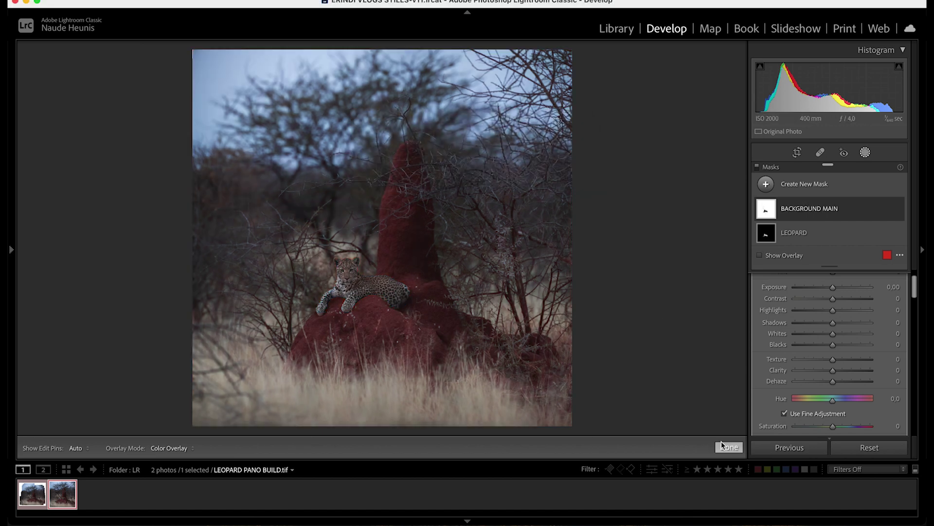
pyautogui.click(760, 256)
pyautogui.click(760, 255)
pyautogui.click(760, 255)
pyautogui.click(763, 256)
pyautogui.click(763, 256)
pyautogui.click(763, 256)
pyautogui.click(762, 256)
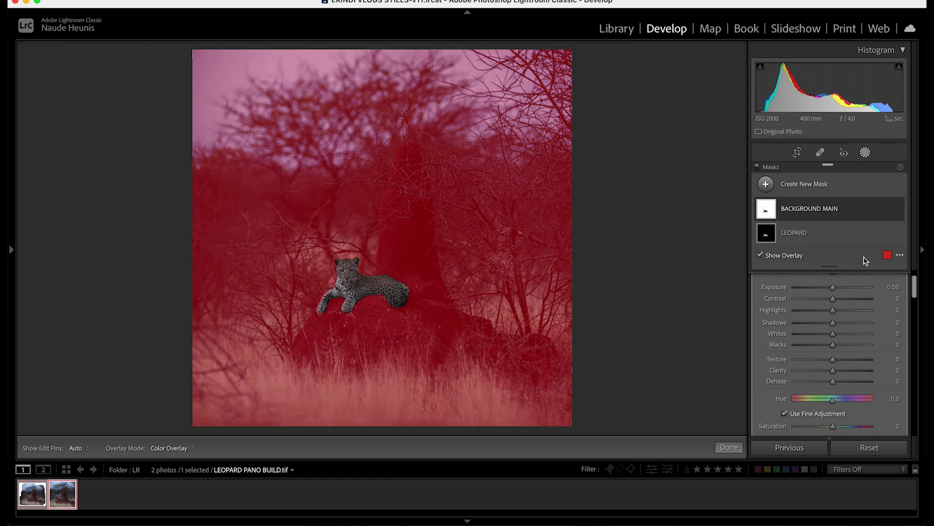
# Change the mask overlay colour to green and try a different overlay opacity
pyautogui.click(887, 256)
pyautogui.moveTo(420, 276)
pyautogui.mouseDown()
pyautogui.moveTo(411, 260)
pyautogui.moveTo(490, 255)
pyautogui.moveTo(381, 246)
pyautogui.moveTo(514, 261)
pyautogui.moveTo(501, 288)
pyautogui.moveTo(476, 247)
pyautogui.moveTo(417, 262)
pyautogui.mouseUp()
pyautogui.moveTo(486, 230); pyautogui.dragTo(495, 242)
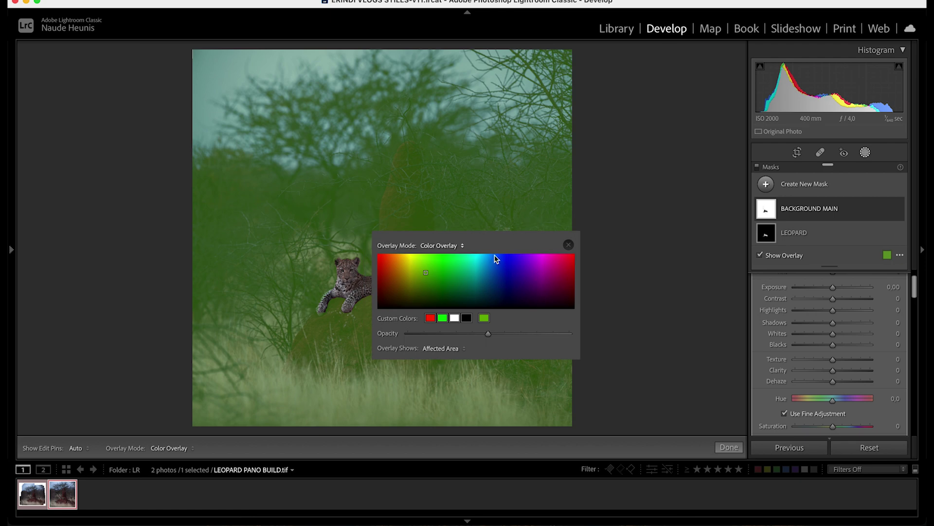
pyautogui.moveTo(486, 334); pyautogui.dragTo(561, 339)
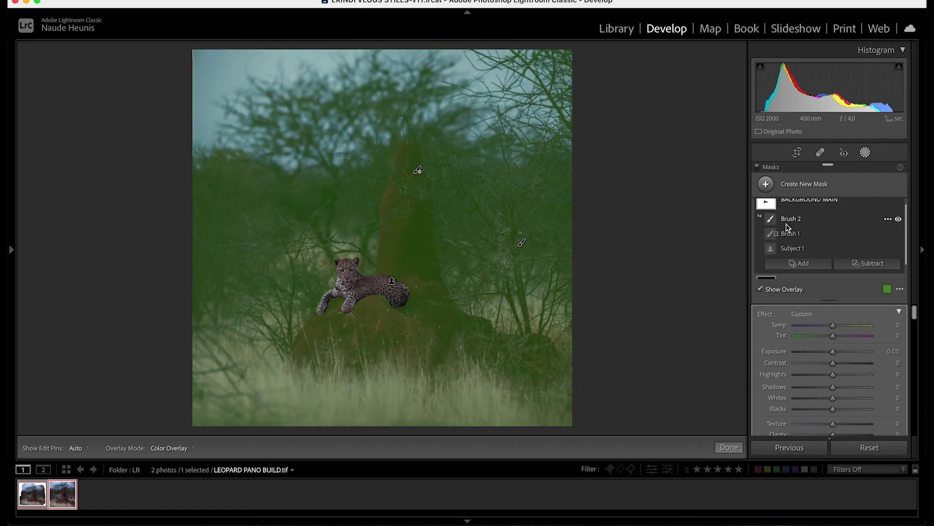
# Check the coverage of the LEOPARD and BACKGROUND MAIN masks with the overlay, and leave masking
pyautogui.scroll(-2, 767, 273)
pyautogui.click(797, 266)
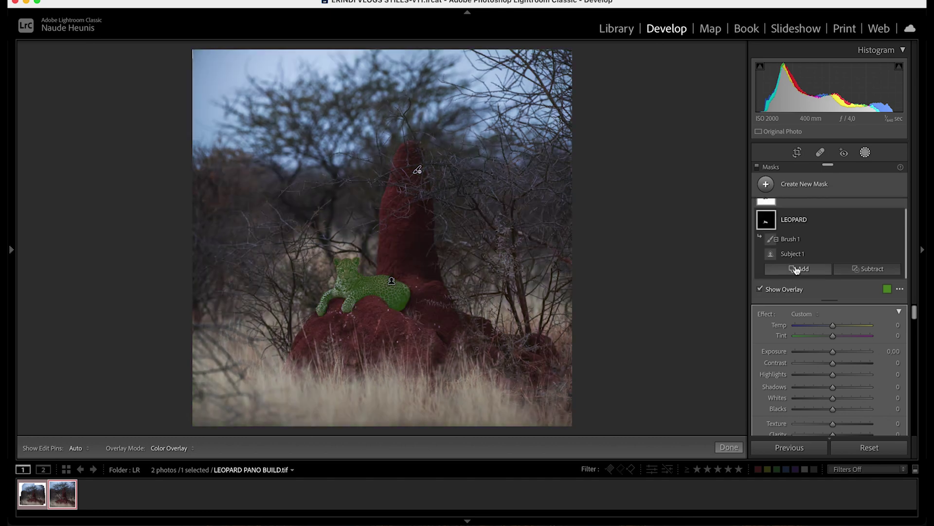
pyautogui.scroll(2, 803, 246)
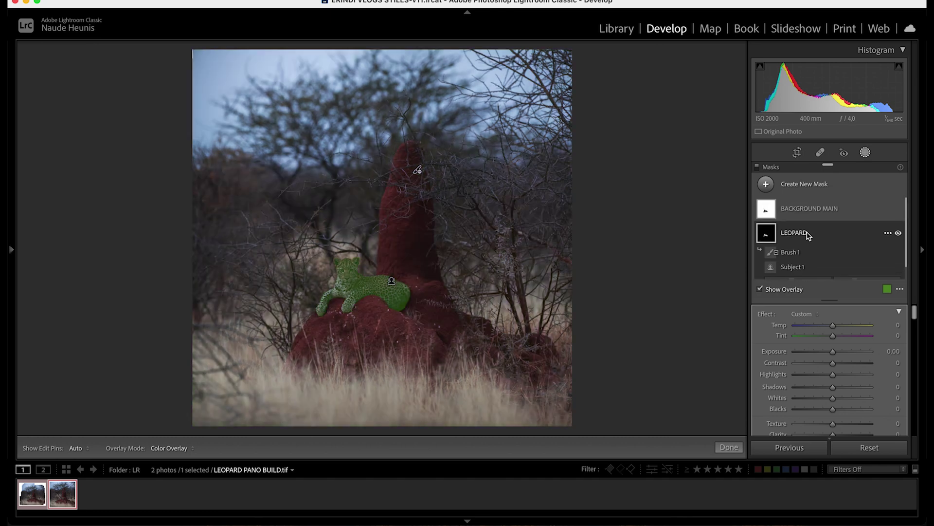
pyautogui.click(809, 211)
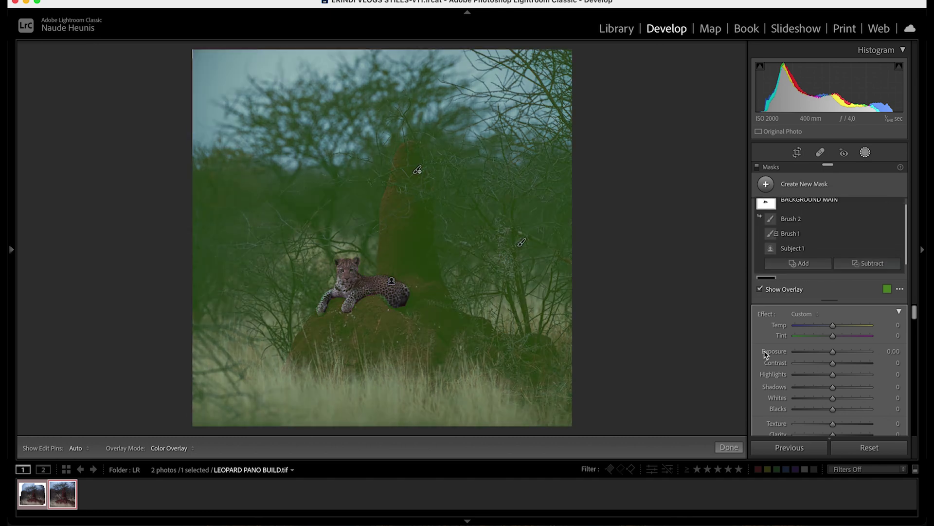
pyautogui.click(729, 447)
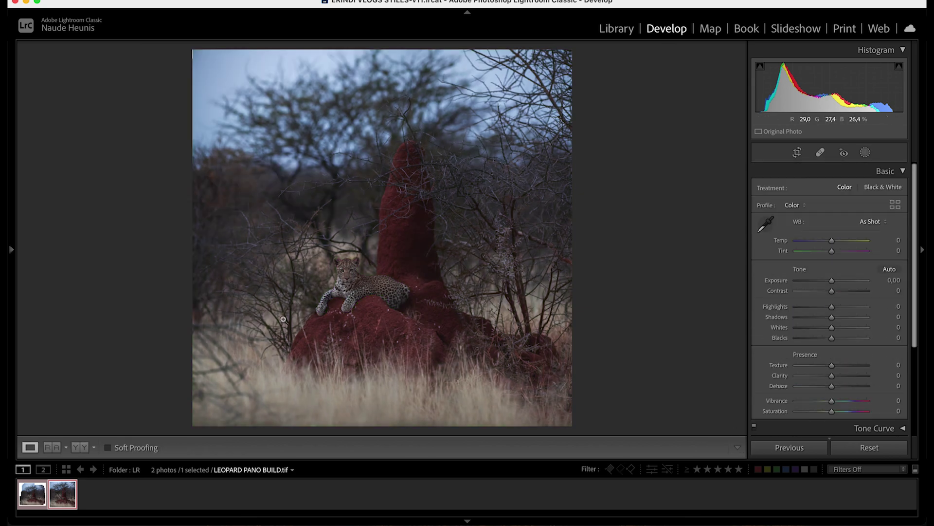
# Set the photo's global Contrast to +7, Highlights to -23 and Shadows to +16
pyautogui.moveTo(833, 290); pyautogui.dragTo(834, 291)
pyautogui.moveTo(832, 307)
pyautogui.mouseDown()
pyautogui.moveTo(812, 307)
pyautogui.moveTo(826, 304)
pyautogui.moveTo(839, 322)
pyautogui.mouseUp()
pyautogui.scroll(-2, 833, 324)
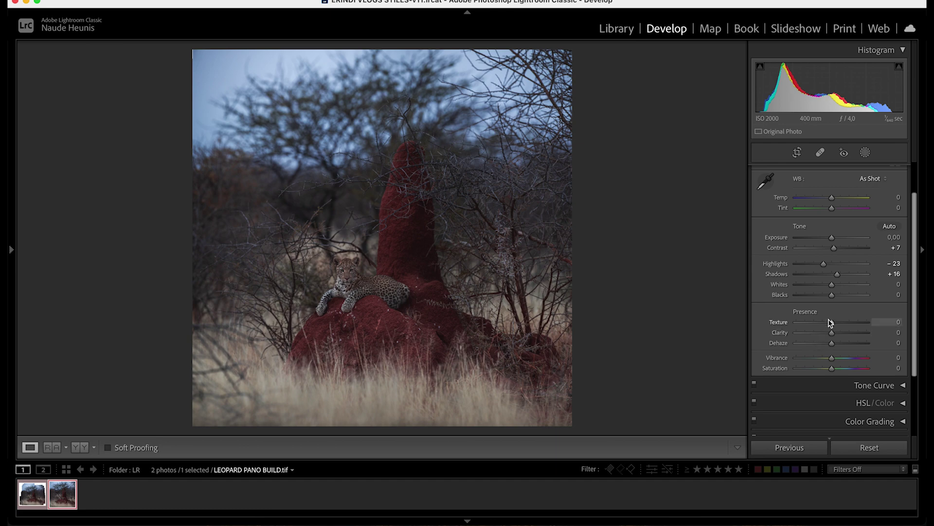
# Shift the HSL hue of Red to -9 and of Orange to -2
pyautogui.scroll(-4, 817, 331)
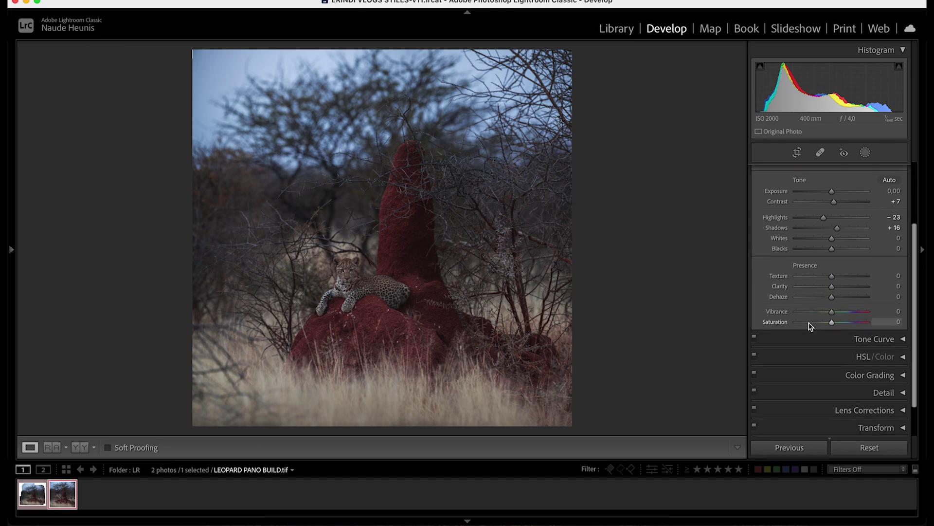
pyautogui.click(827, 313)
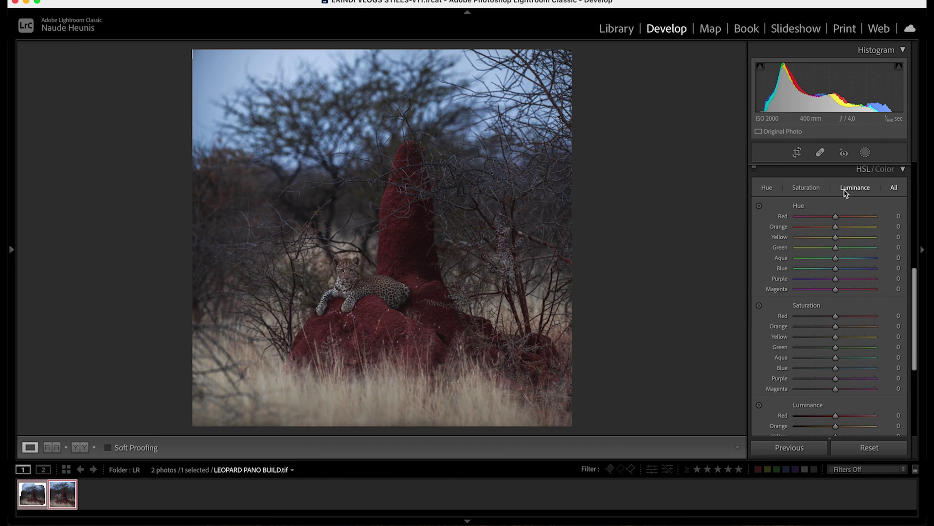
pyautogui.scroll(-1, 859, 195)
pyautogui.moveTo(835, 191); pyautogui.dragTo(832, 191)
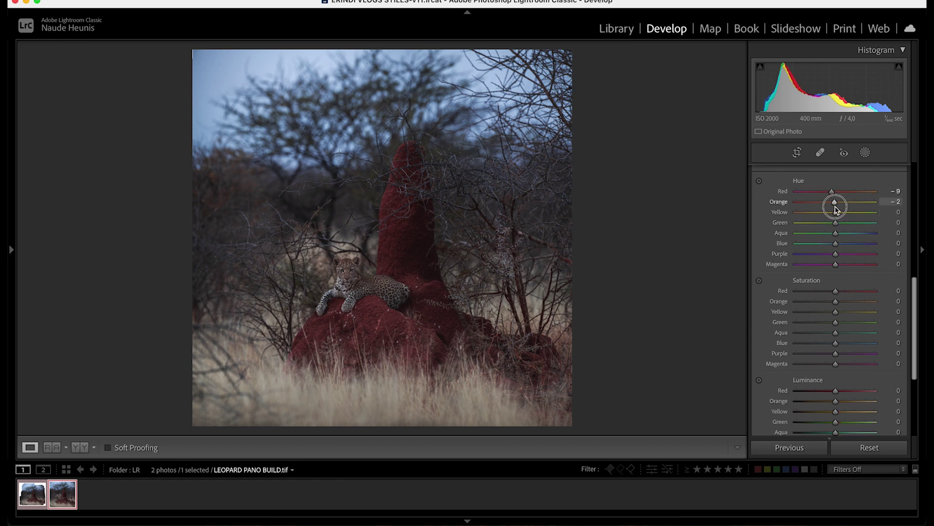
# Try stronger shifts of individual HSL colours and undo each one
pyautogui.moveTo(836, 233); pyautogui.dragTo(818, 243)
pyautogui.press('super+z')
pyautogui.moveTo(834, 201); pyautogui.dragTo(898, 213)
pyautogui.press('super+z')
pyautogui.scroll(-2, 841, 217)
pyautogui.moveTo(886, 244); pyautogui.dragTo(699, 295)
pyautogui.press('z')
pyautogui.press('super+z')
pyautogui.press('z')
pyautogui.moveTo(835, 287)
pyautogui.mouseDown()
pyautogui.moveTo(912, 312)
pyautogui.moveTo(829, 299)
pyautogui.moveTo(841, 294)
pyautogui.moveTo(723, 292)
pyautogui.moveTo(838, 299)
pyautogui.mouseUp()
pyautogui.press('super+z')
# Sharpen the photo with Amount 128 and Masking 89, using the black-and-white masking preview, and inspect the leopard
pyautogui.scroll(-2, 833, 297)
pyautogui.click(903, 399)
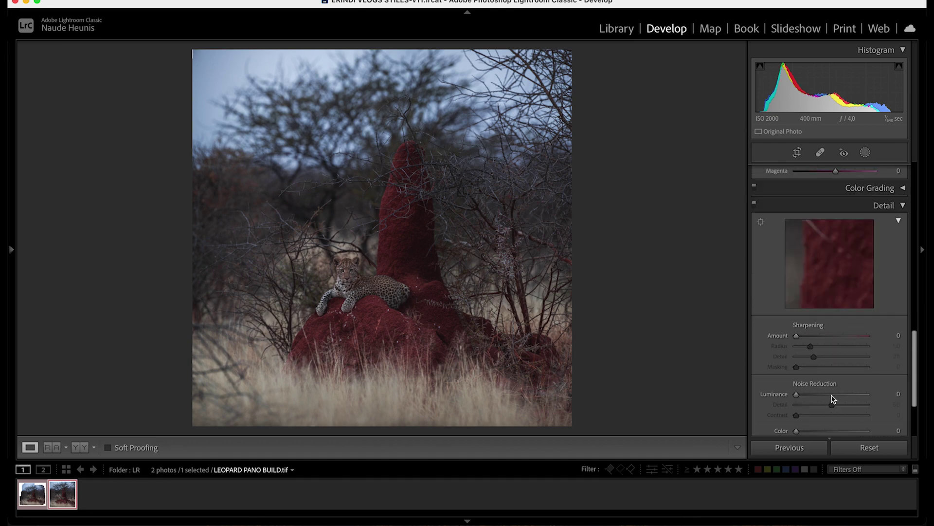
pyautogui.moveTo(803, 337); pyautogui.dragTo(858, 341)
pyautogui.moveTo(796, 367); pyautogui.dragTo(848, 369)
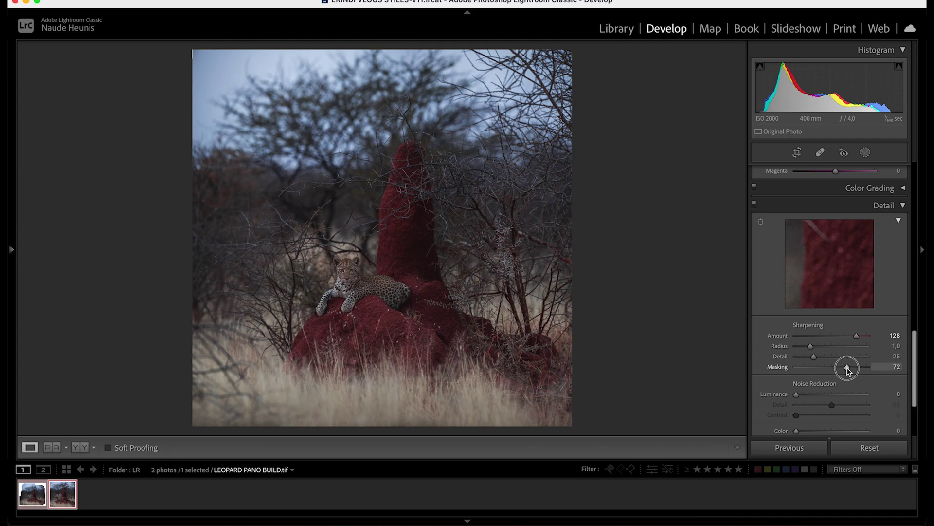
pyautogui.keyDown('alt'); pyautogui.click(847, 369); pyautogui.keyUp('alt')
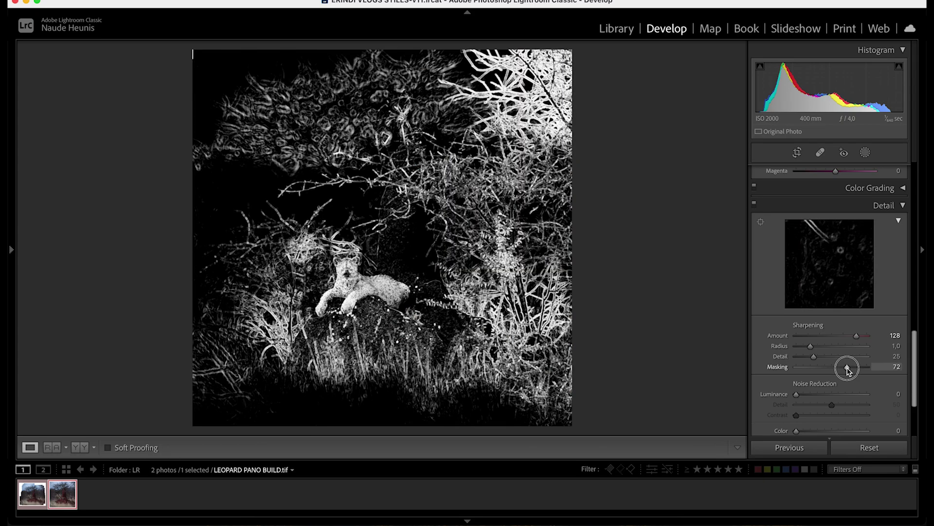
pyautogui.moveTo(847, 369)
pyautogui.mouseDown()
pyautogui.moveTo(809, 369)
pyautogui.moveTo(860, 381)
pyautogui.mouseUp()
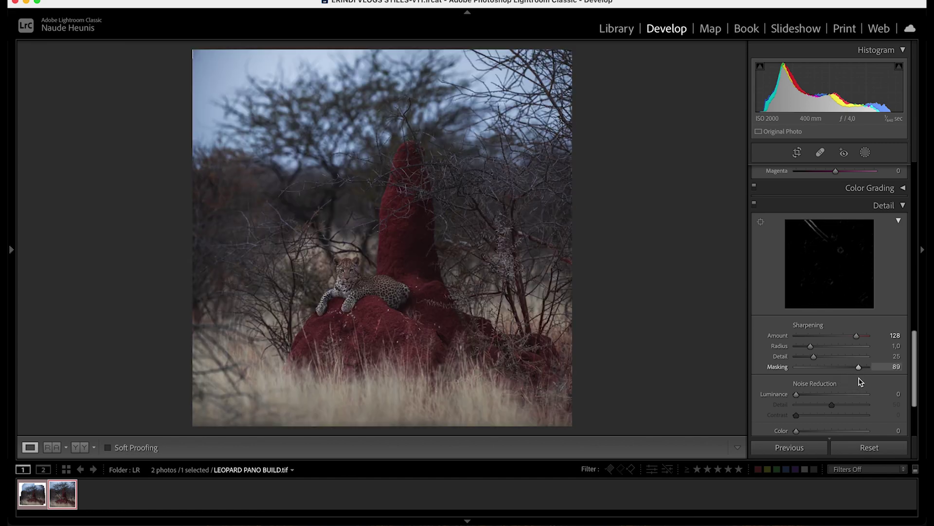
pyautogui.click(355, 282)
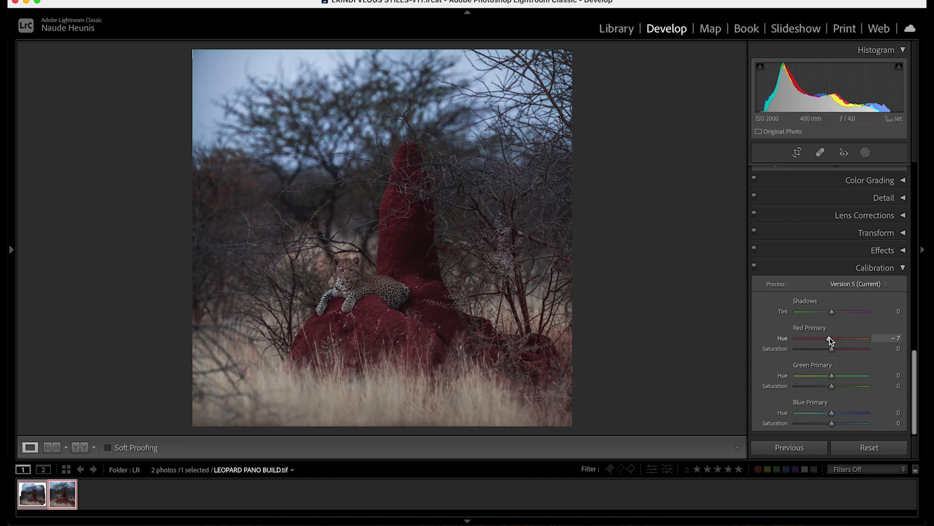
# Calibrate Red Primary to Hue -7 and Saturation +4, Blue Primary to Hue -13 and Saturation +9, and try the Shadows Tint
pyautogui.moveTo(831, 348); pyautogui.dragTo(830, 377)
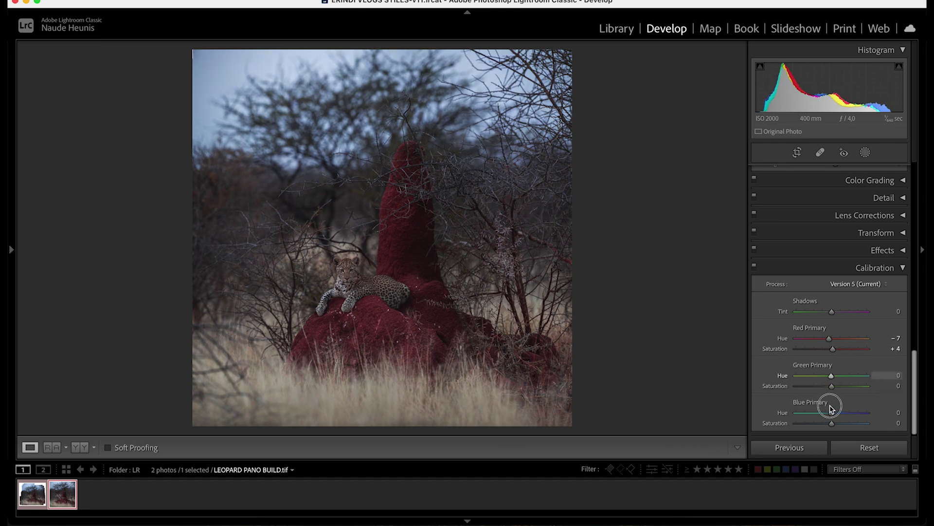
pyautogui.moveTo(833, 414)
pyautogui.mouseDown()
pyautogui.moveTo(824, 411)
pyautogui.moveTo(880, 413)
pyautogui.moveTo(829, 416)
pyautogui.moveTo(849, 423)
pyautogui.moveTo(835, 424)
pyautogui.mouseUp()
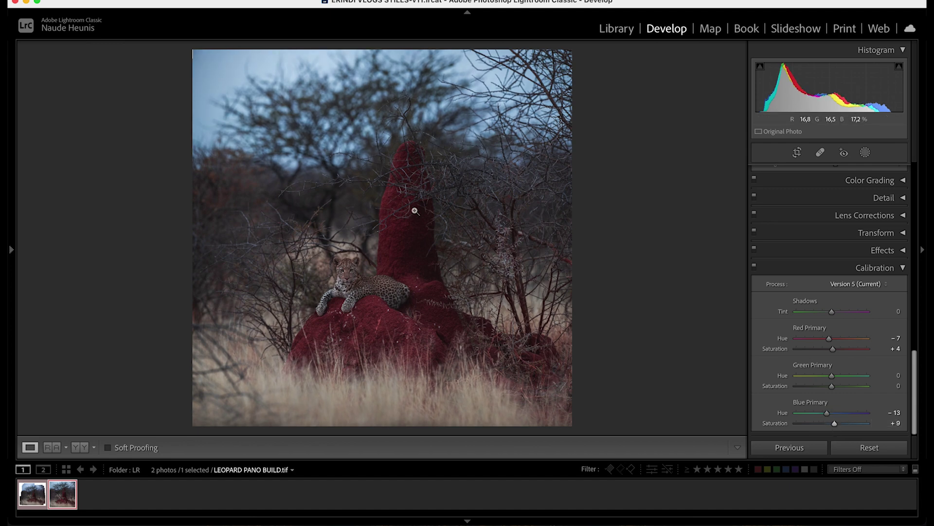
pyautogui.click(832, 312)
pyautogui.moveTo(833, 313); pyautogui.dragTo(867, 313)
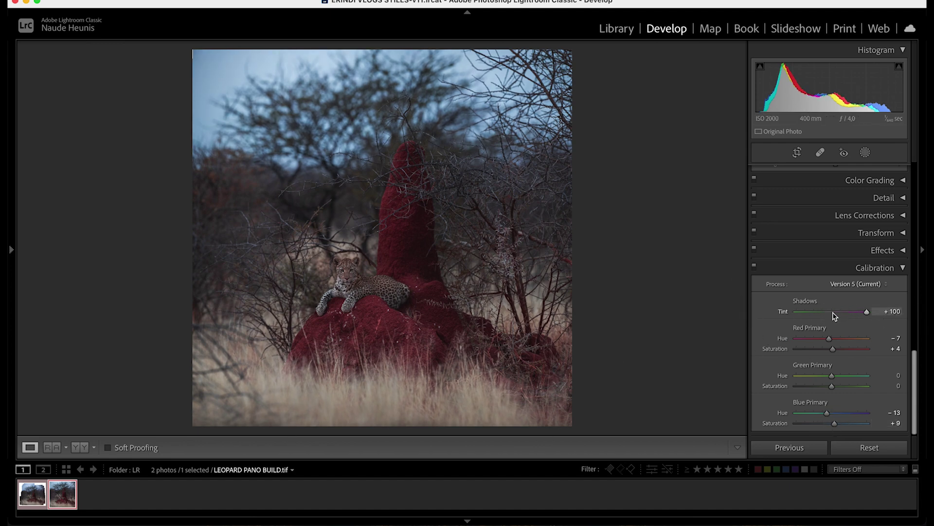
# Compare the photo before and after the global adjustments
pyautogui.scroll(10, 841, 317)
pyautogui.press('\\')
pyautogui.press('\\')
pyautogui.press('\\')
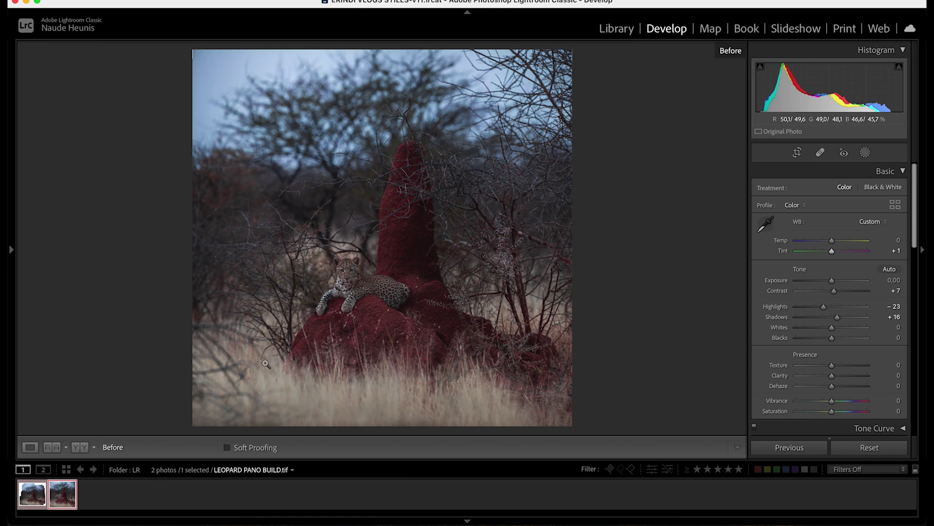
pyautogui.press('\\')
pyautogui.press('\\')
pyautogui.press('\\')
pyautogui.press('\\')
pyautogui.press('\\')
pyautogui.press('\\')
pyautogui.press('\\')
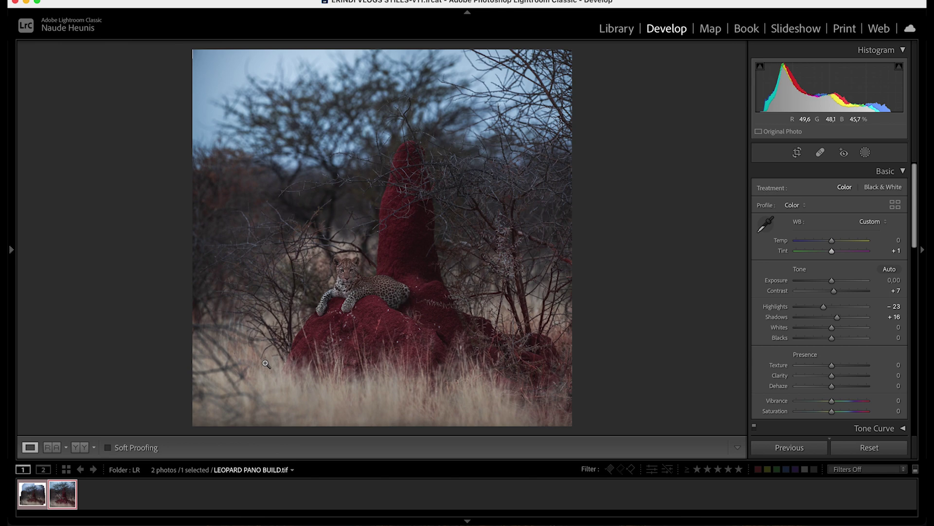
# Return to masking and lower the BACKGROUND MAIN mask's Exposure to -1.21
pyautogui.click(866, 152)
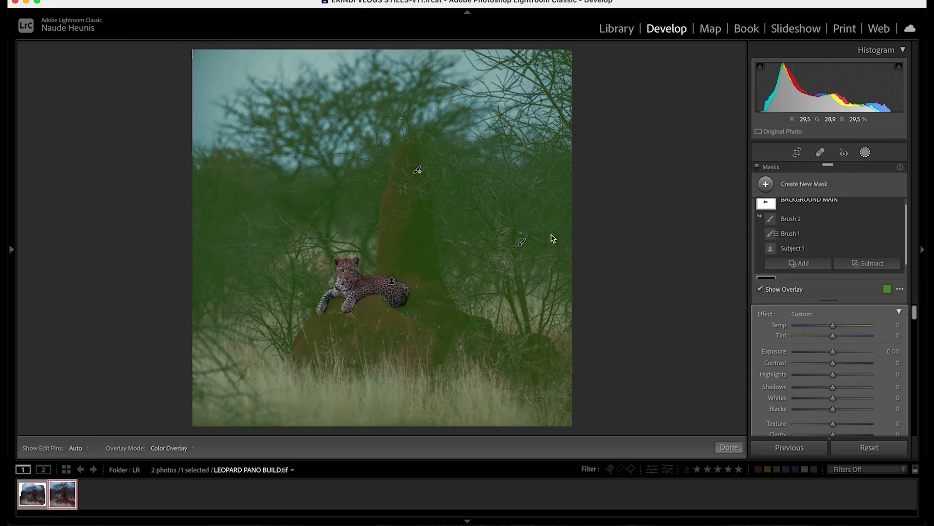
pyautogui.click(833, 356)
pyautogui.moveTo(833, 357); pyautogui.dragTo(821, 359)
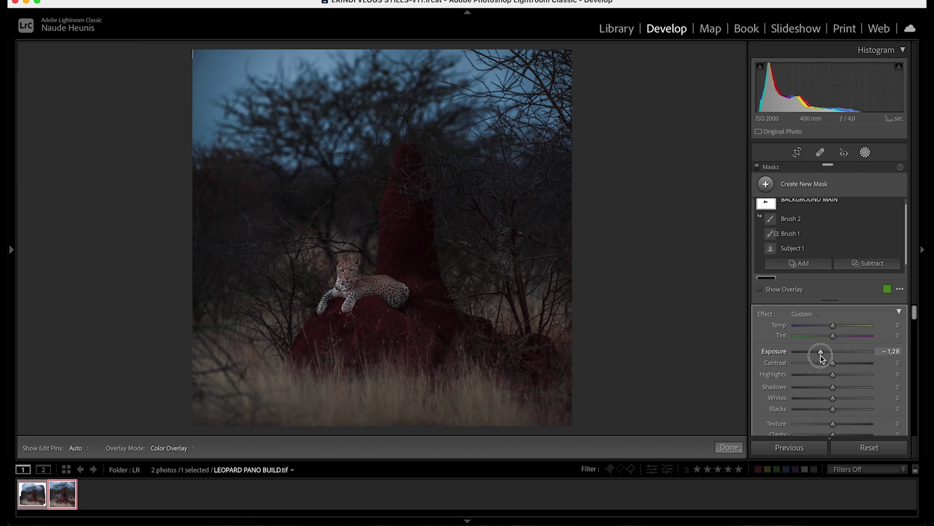
pyautogui.moveTo(822, 358); pyautogui.dragTo(822, 358)
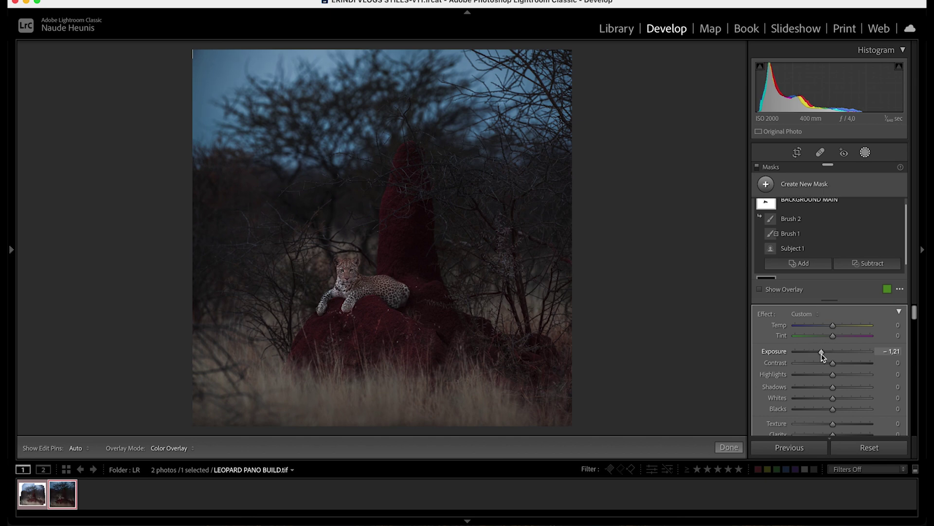
# Subtract a soft brush with Feather 100 and Flow 14 from the BACKGROUND MAIN mask over the termite mound and around the leopard
pyautogui.click(865, 266)
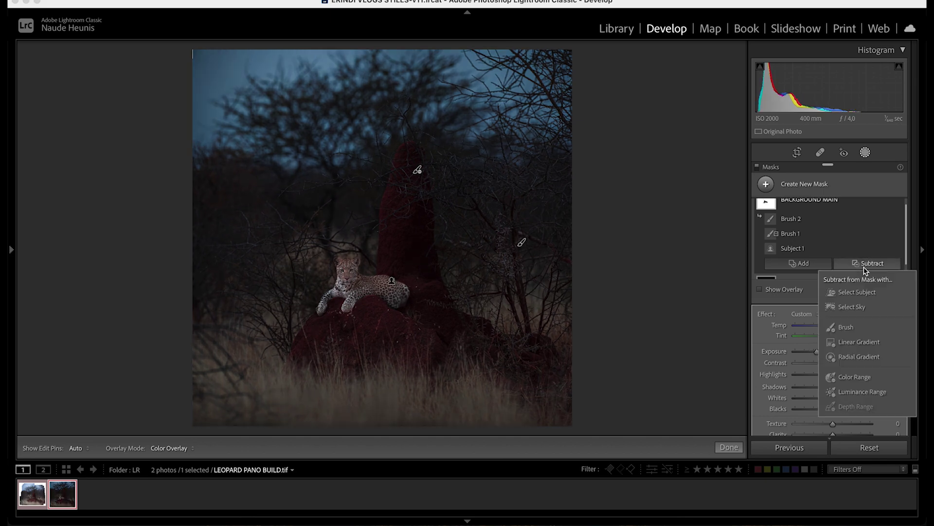
pyautogui.click(855, 328)
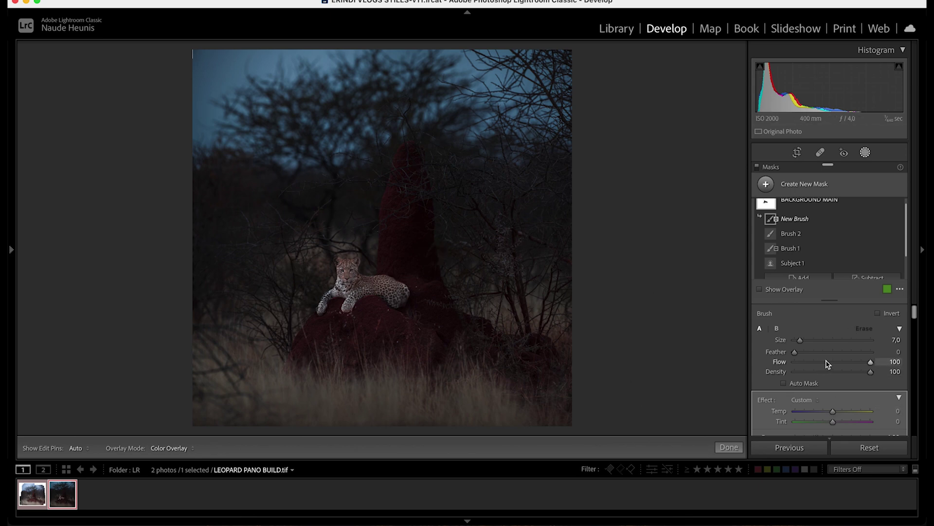
pyautogui.moveTo(851, 366)
pyautogui.mouseDown()
pyautogui.moveTo(804, 366)
pyautogui.moveTo(802, 351)
pyautogui.moveTo(882, 362)
pyautogui.mouseUp()
pyautogui.scroll(2, 370, 256)
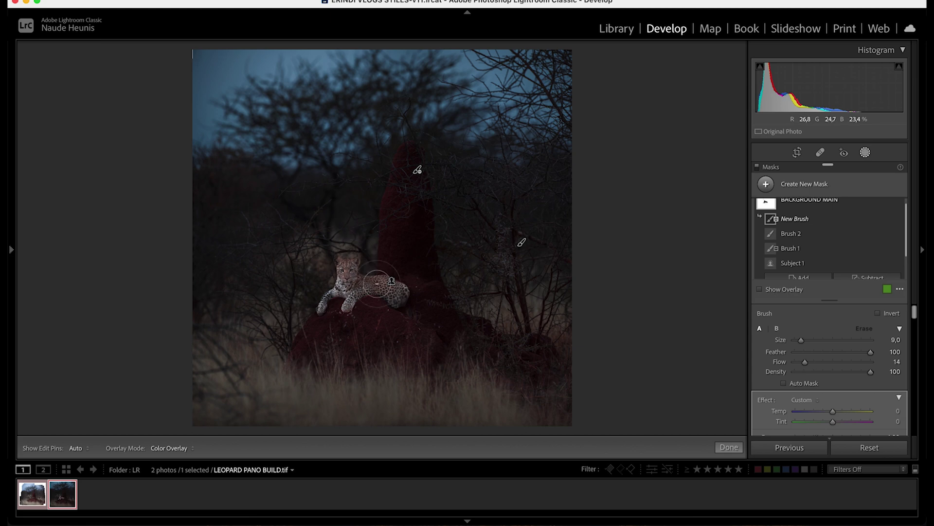
pyautogui.moveTo(383, 296)
pyautogui.mouseDown()
pyautogui.moveTo(346, 246)
pyautogui.moveTo(388, 261)
pyautogui.moveTo(364, 248)
pyautogui.moveTo(382, 266)
pyautogui.mouseUp()
pyautogui.press('[')
pyautogui.press('[')
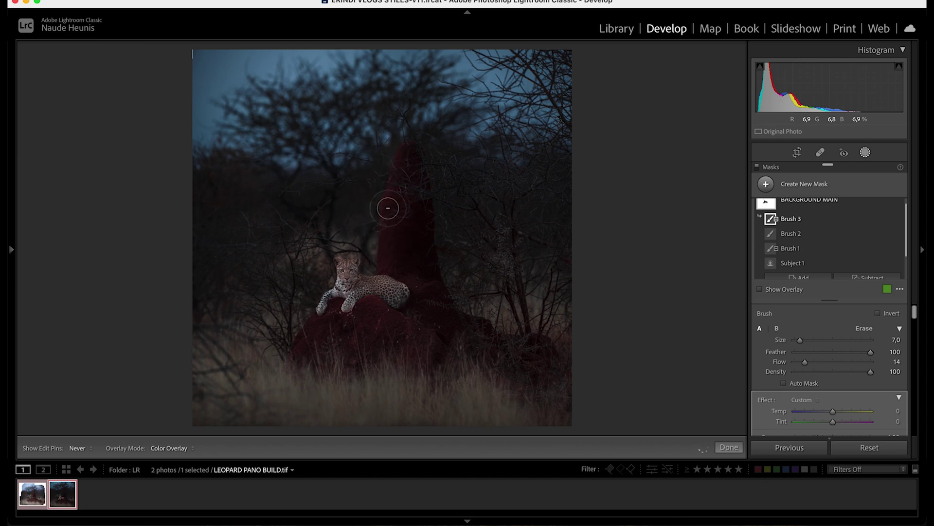
pyautogui.press('z')
pyautogui.press('z')
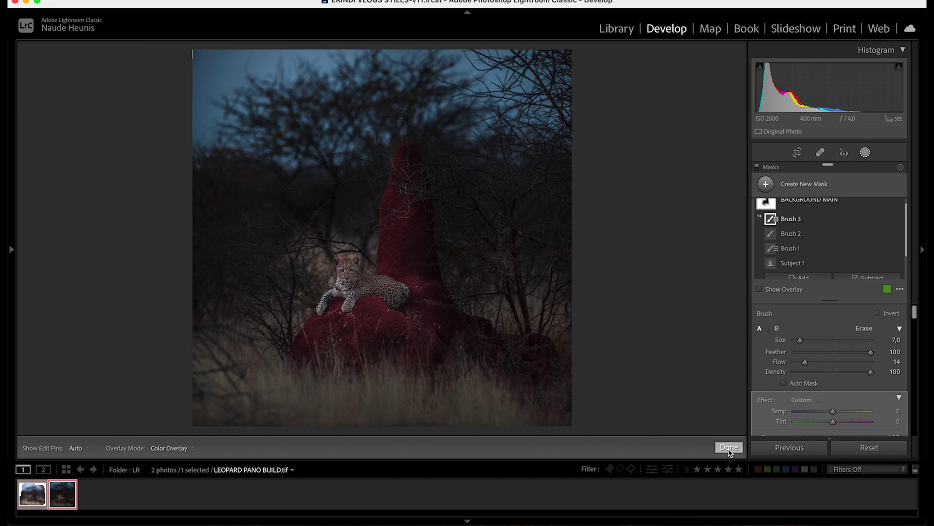
# Set the LEOPARD mask's Texture to 31 and Clarity to 6 while inspecting the fur up close
pyautogui.click(791, 235)
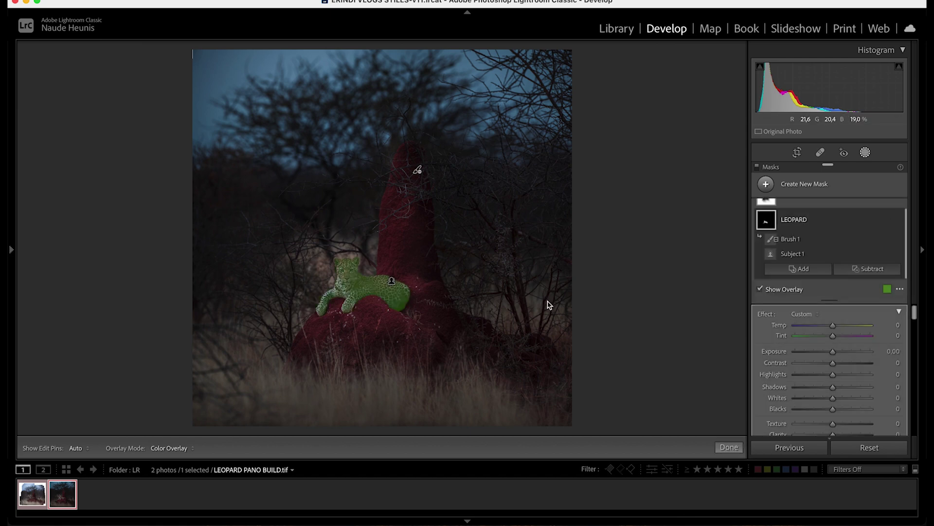
pyautogui.press('z')
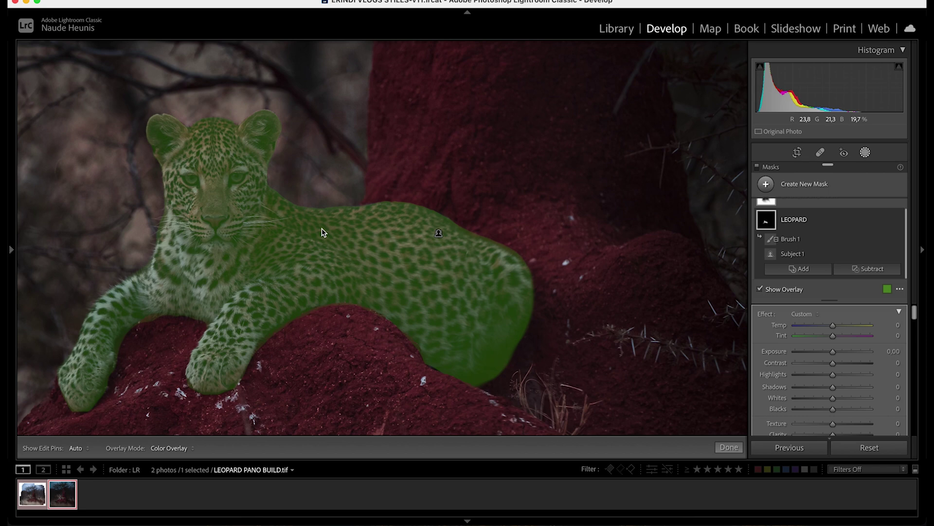
pyautogui.press('super+equal')
pyautogui.moveTo(302, 240); pyautogui.dragTo(503, 226)
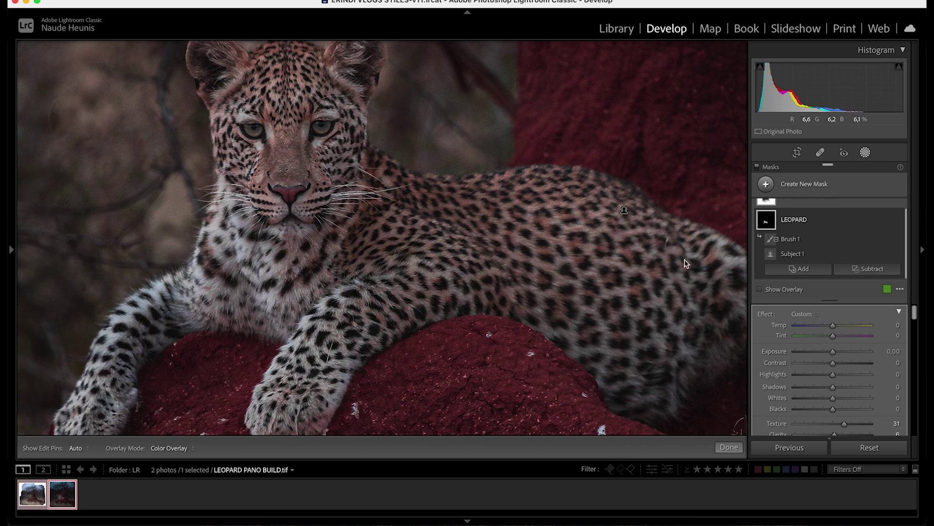
# Tint the LEOPARD mask with a warm colour of Hue 30 and Saturation 8, and check the whole photo
pyautogui.scroll(-10, 822, 358)
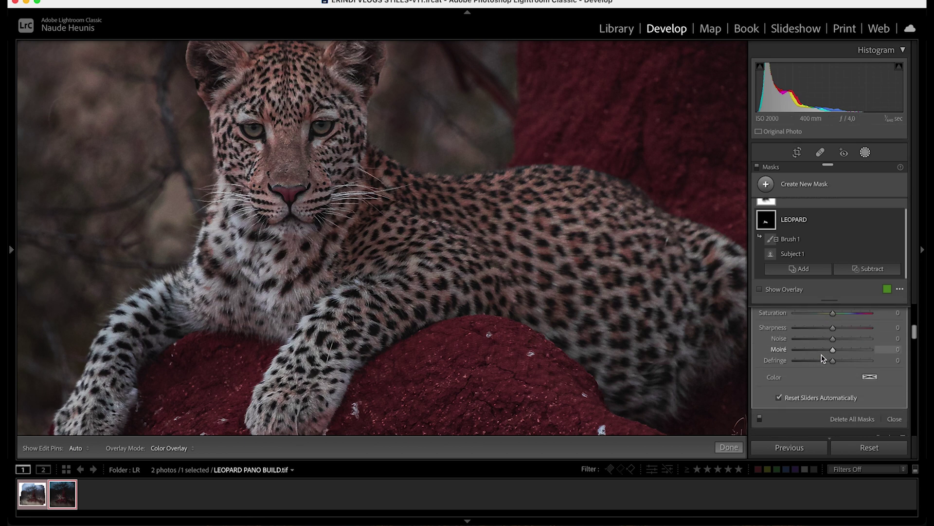
pyautogui.scroll(-2, 823, 359)
pyautogui.moveTo(672, 381); pyautogui.dragTo(663, 404)
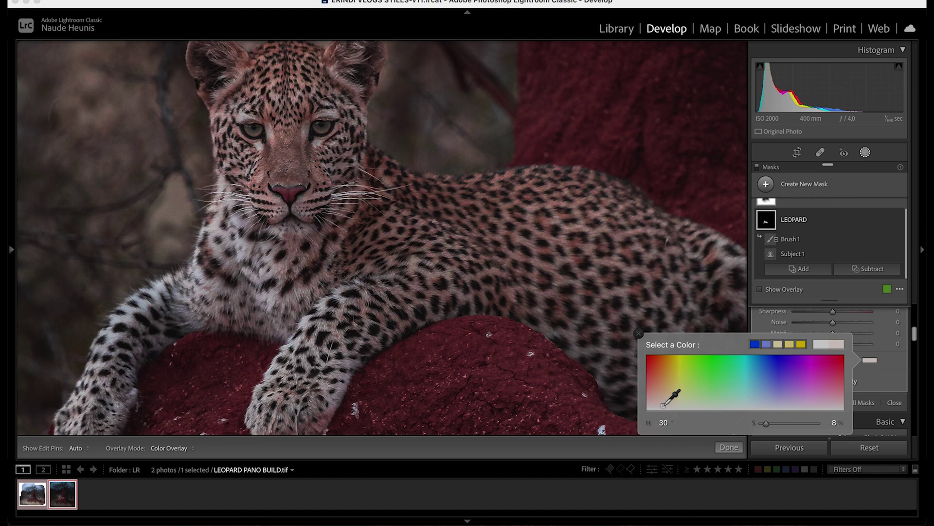
pyautogui.click(478, 295)
pyautogui.click(478, 294)
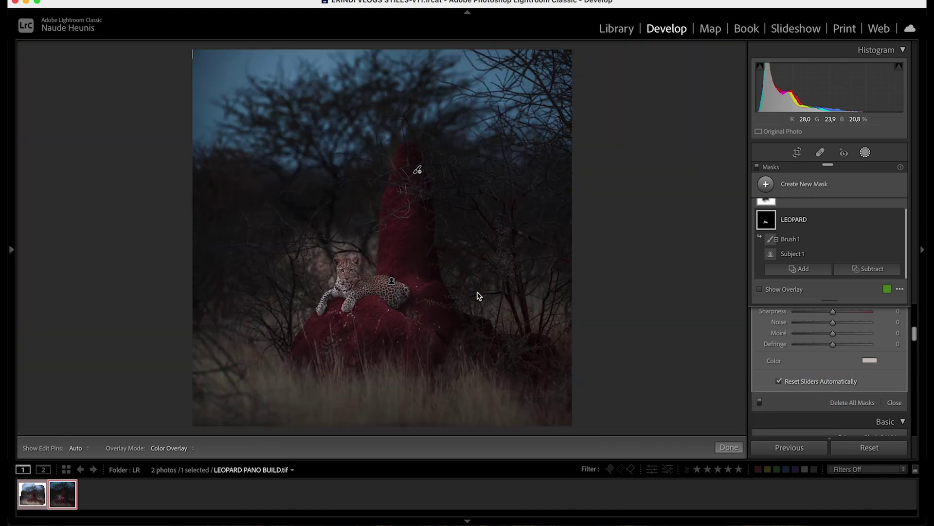
pyautogui.click(873, 361)
# Create a new brush mask, paint it over both of the leopard's irises and erase it from the pupils
pyautogui.click(865, 152)
pyautogui.click(865, 153)
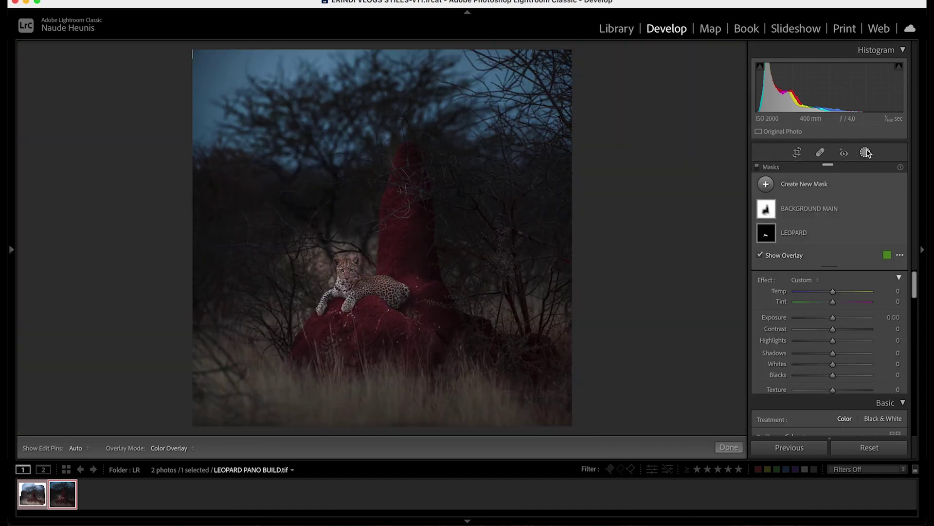
pyautogui.click(810, 195)
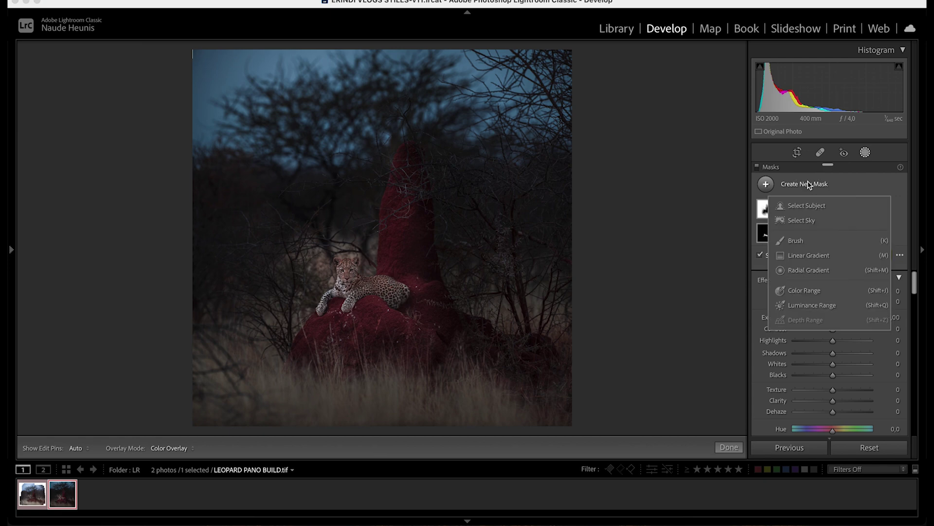
pyautogui.click(804, 239)
pyautogui.press('z')
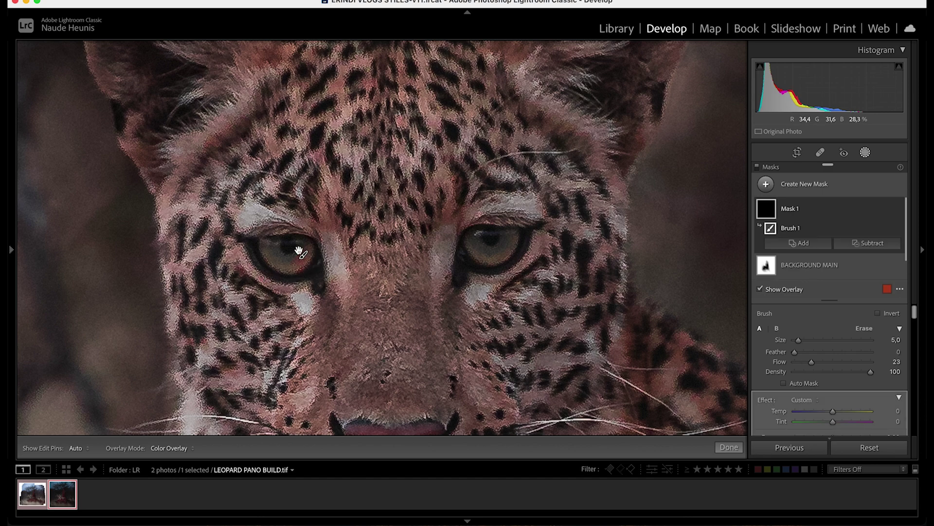
pyautogui.press('[')
pyautogui.press('h')
pyautogui.moveTo(268, 247)
pyautogui.mouseDown()
pyautogui.moveTo(289, 270)
pyautogui.moveTo(270, 248)
pyautogui.moveTo(307, 253)
pyautogui.mouseUp()
pyautogui.moveTo(481, 244)
pyautogui.mouseDown()
pyautogui.moveTo(498, 259)
pyautogui.moveTo(476, 238)
pyautogui.moveTo(461, 261)
pyautogui.mouseUp()
pyautogui.press('alt')
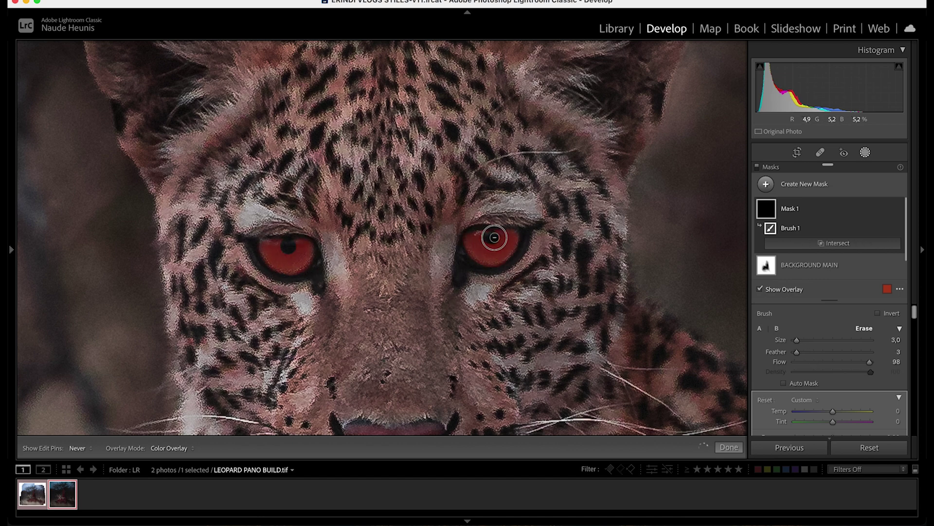
# Brighten the eye mask with Exposure 1.01, Contrast 18 and Highlights 58, with the overlay hidden
pyautogui.press('o')
pyautogui.scroll(-5, 779, 387)
pyautogui.moveTo(840, 342); pyautogui.dragTo(854, 366)
pyautogui.scroll(-2, 842, 333)
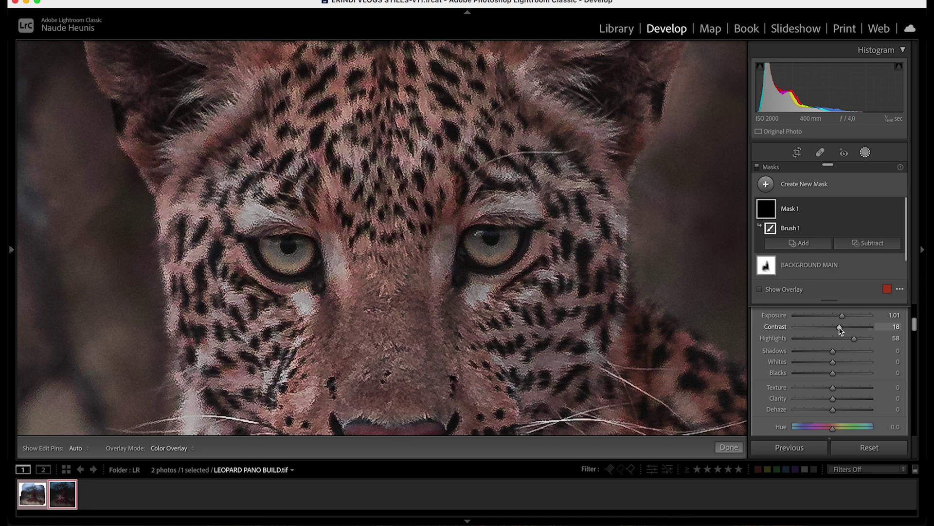
pyautogui.scroll(-5, 833, 360)
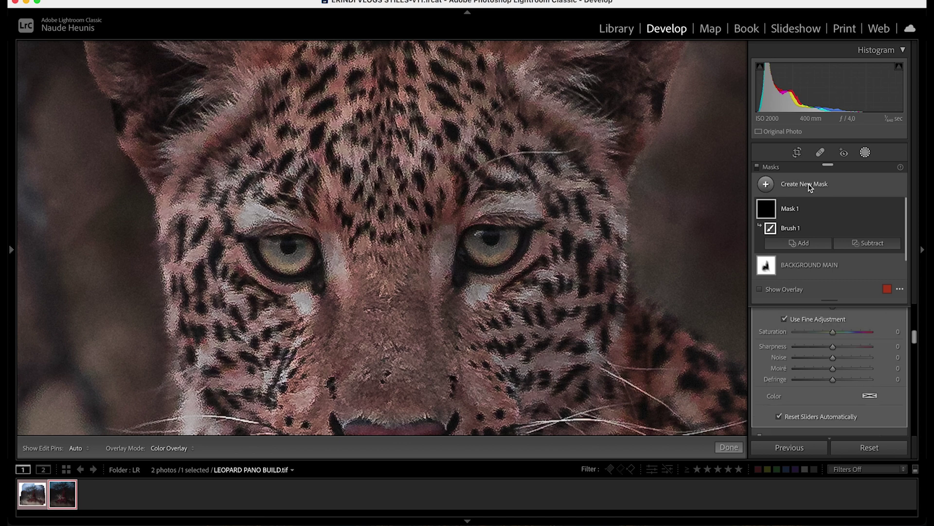
# Rename the eye mask as EYES LIGHTEN
pyautogui.doubleClick(790, 209)
pyautogui.write('EYES LIGHTEN')
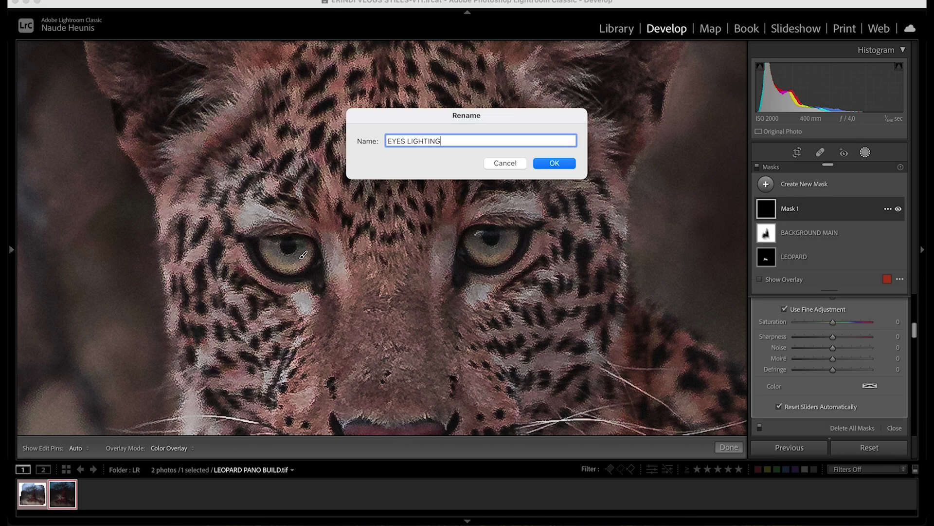
pyautogui.press('Return')
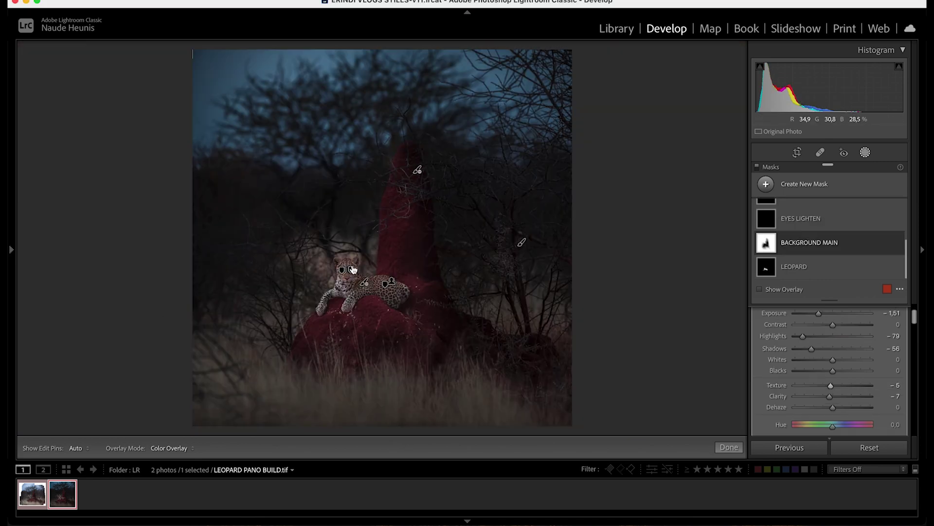
# Extend Brush 3 of the BACKGROUND MAIN mask around the leopard and mound with Feather 100 and Flow 19, and review the photo full screen
pyautogui.click(830, 242)
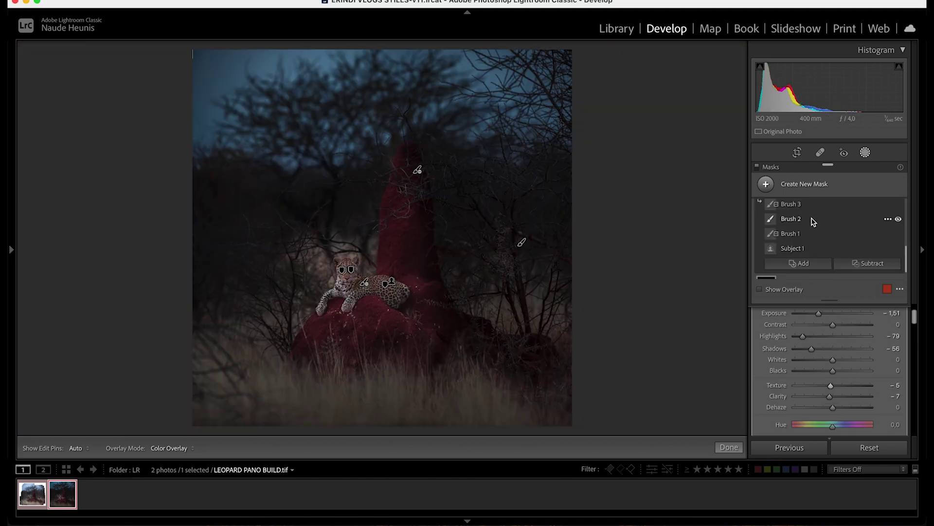
pyautogui.scroll(1, 814, 221)
pyautogui.click(793, 239)
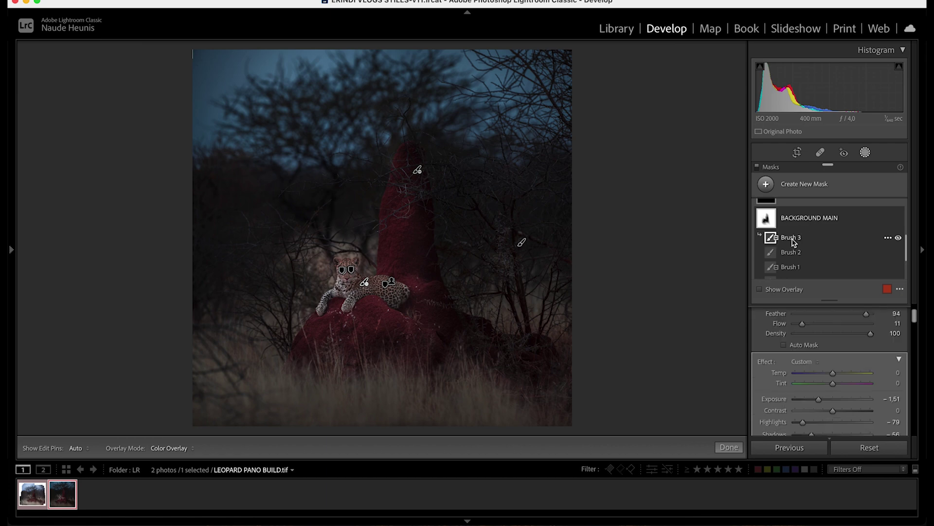
pyautogui.press('h')
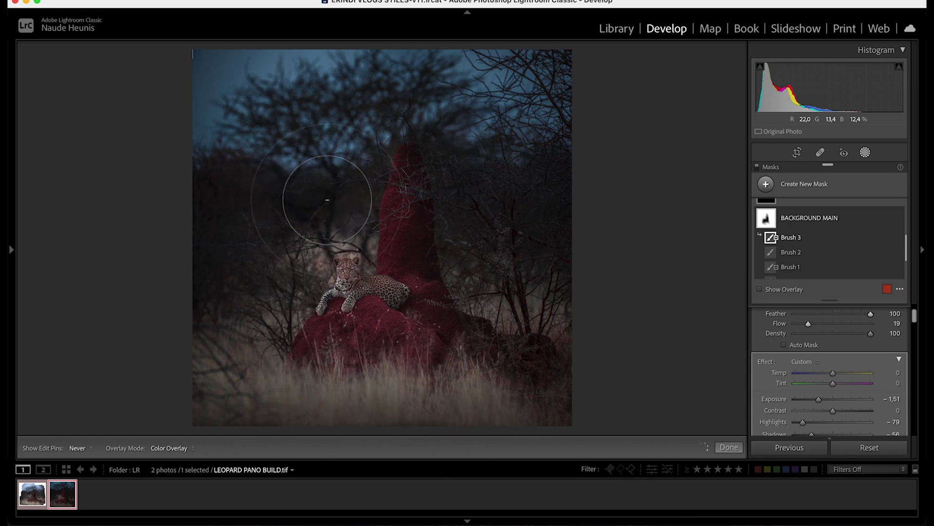
pyautogui.press('h')
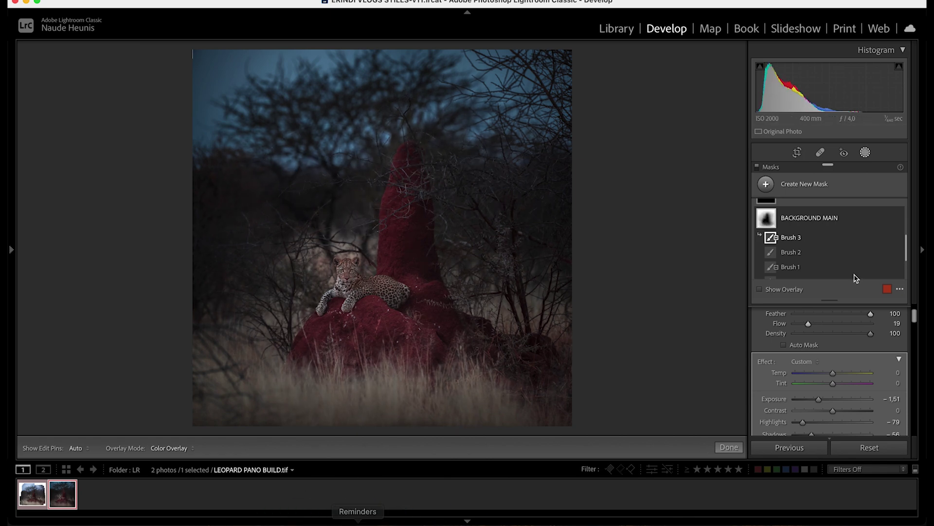
pyautogui.press('f')
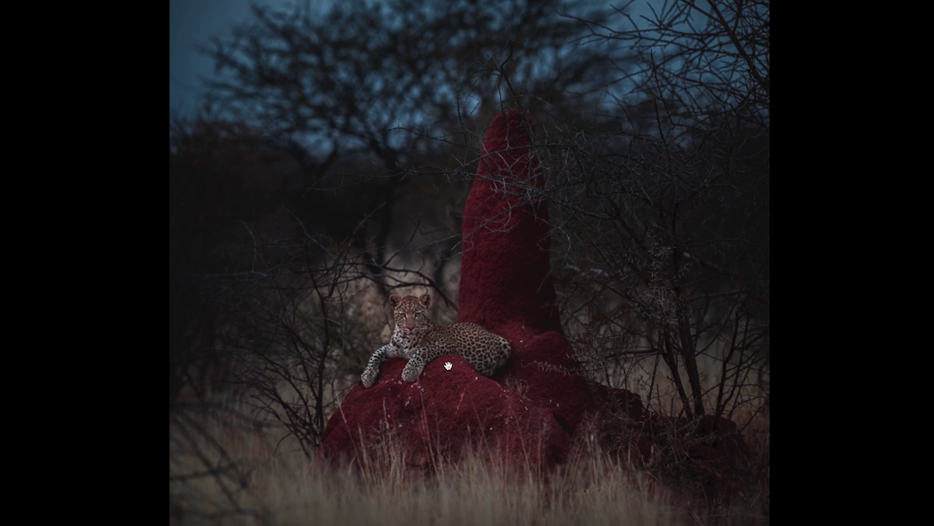
# Start exporting the photo with the custom name LEOPARD and choose the FINAL IMAGE folder as destination
pyautogui.press('super+shift+e')
pyautogui.doubleClick(506, 227)
pyautogui.write('LEOPARD')
pyautogui.click(652, 133)
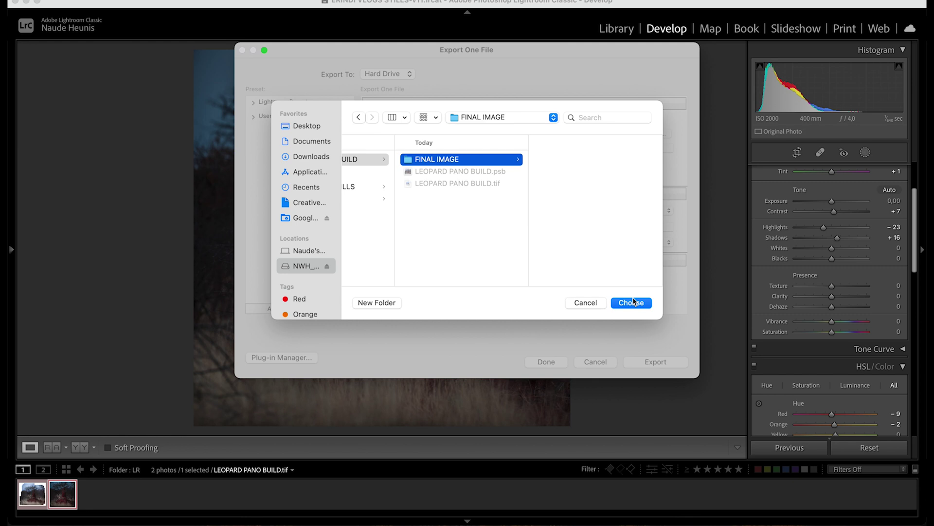
pyautogui.click(632, 302)
# Set the export format to TIFF at 16 bits/component, check the remaining settings and export the file
pyautogui.scroll(-10, 583, 288)
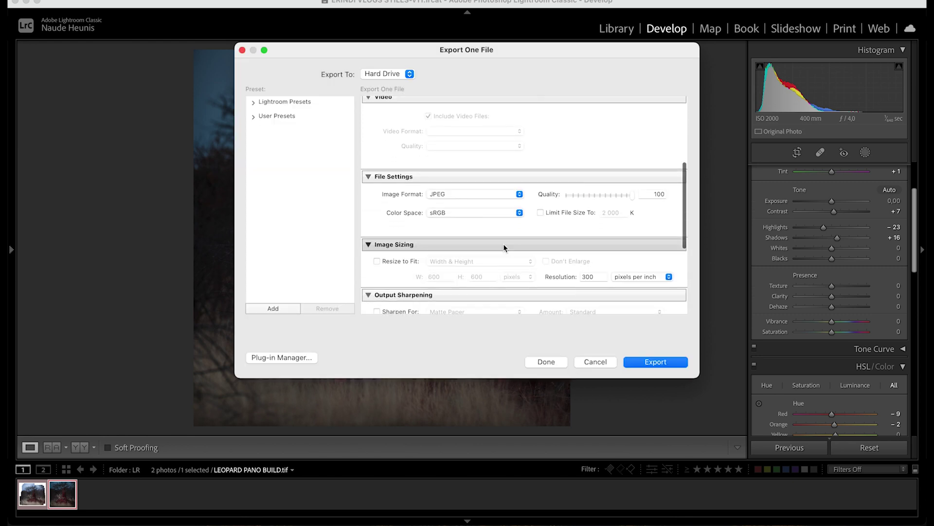
pyautogui.scroll(-5, 505, 247)
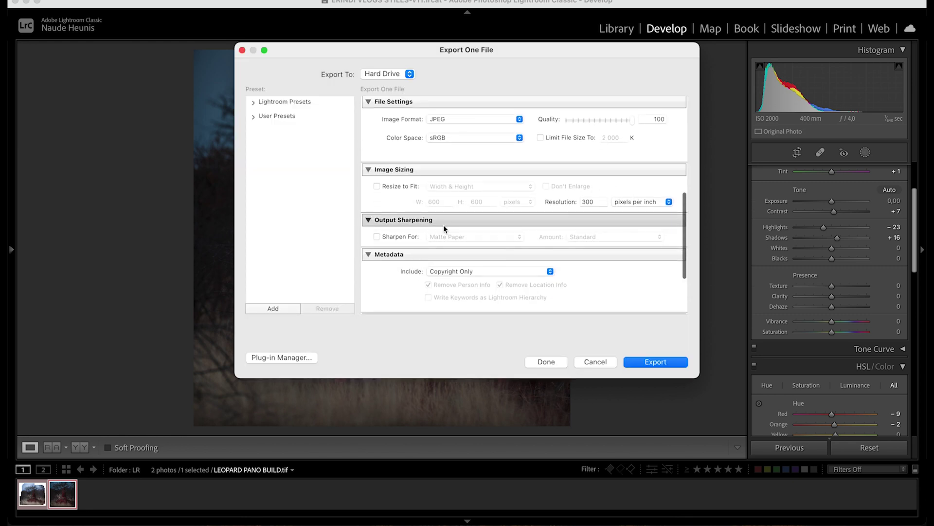
pyautogui.scroll(3, 444, 221)
pyautogui.click(463, 201)
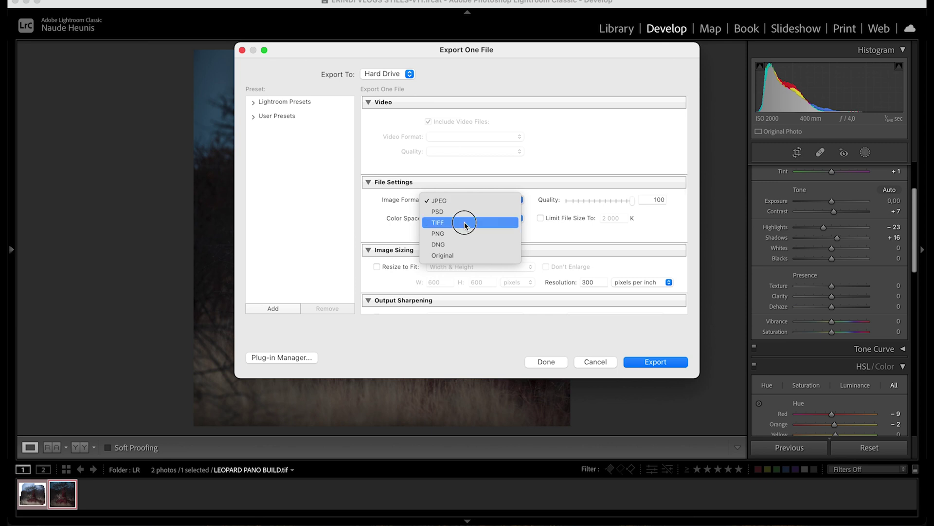
pyautogui.click(462, 223)
pyautogui.click(602, 220)
pyautogui.click(602, 229)
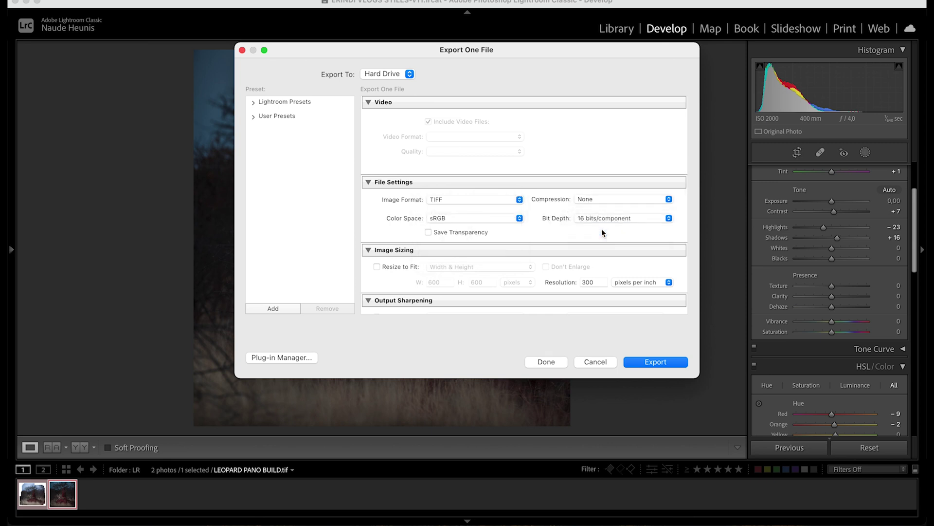
pyautogui.scroll(-5, 436, 234)
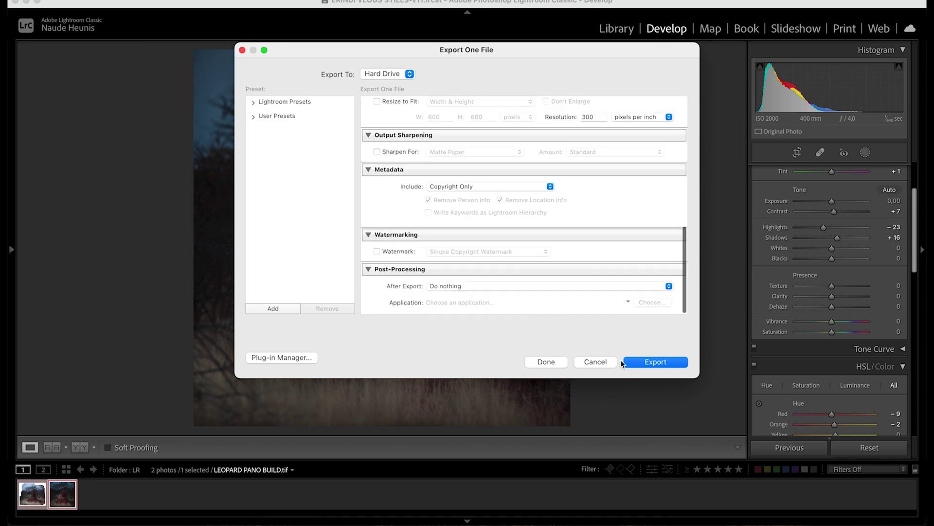
pyautogui.click(660, 362)
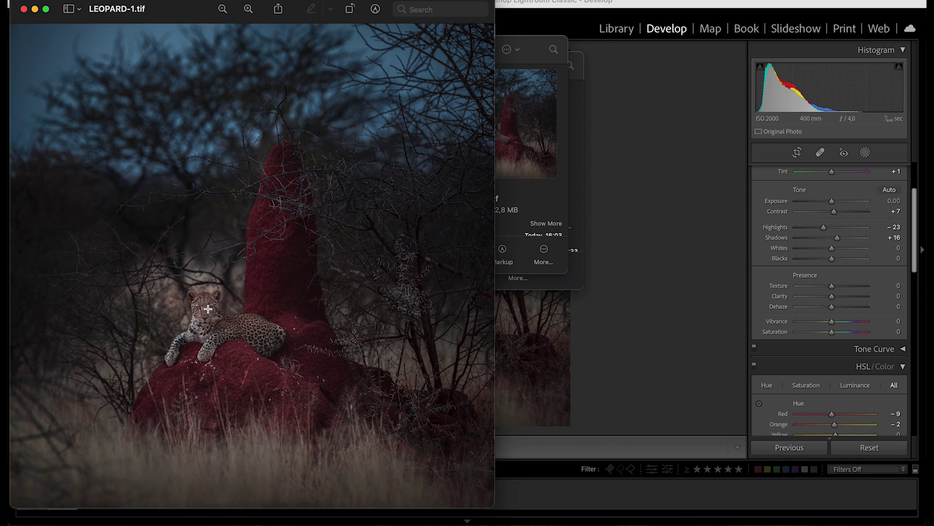
# Inspect the exported LEOPARD-1.tif up close and as a whole, close it and return to Lightroom Classic
pyautogui.scroll(5, 215, 335)
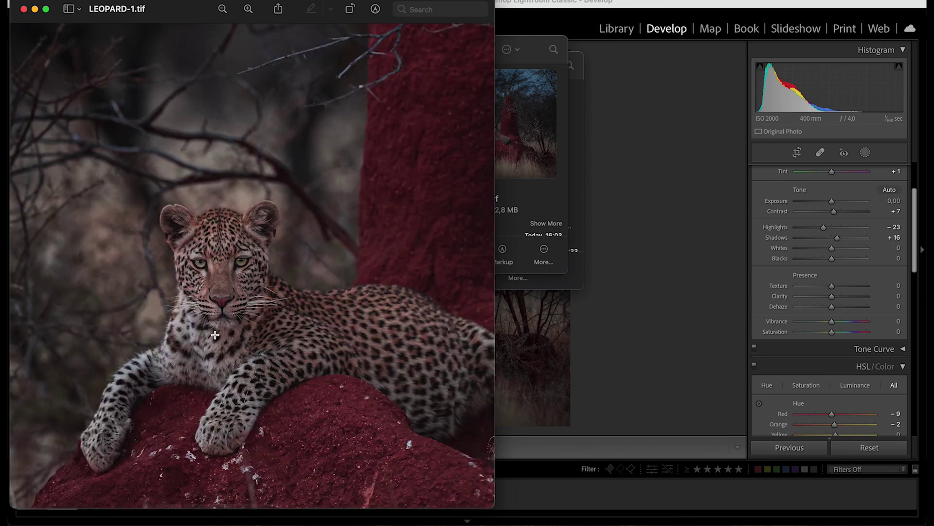
pyautogui.click(249, 10)
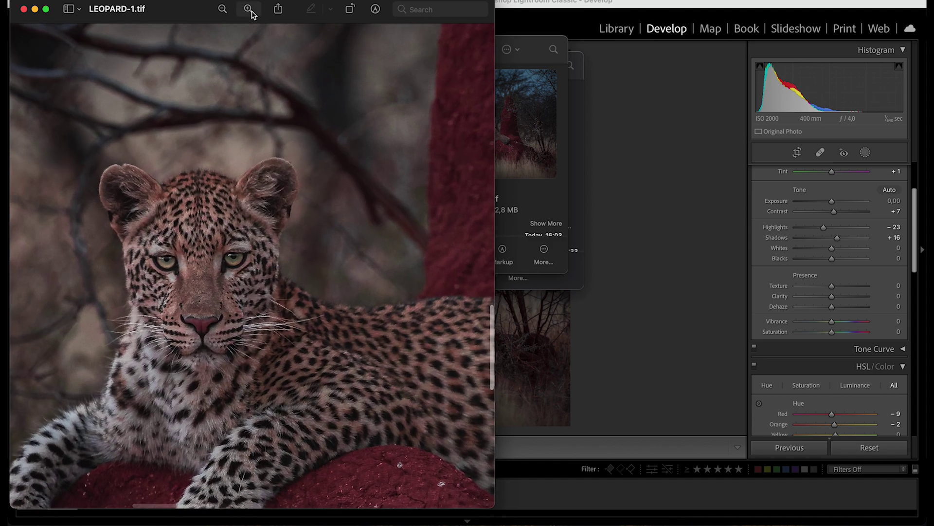
pyautogui.click(250, 10)
pyautogui.scroll(-2, 253, 266)
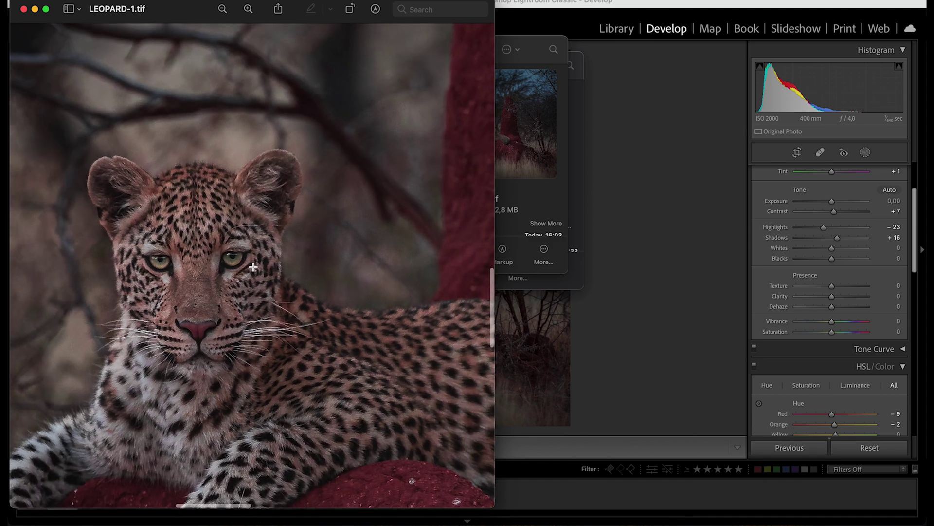
pyautogui.scroll(-2, 253, 266)
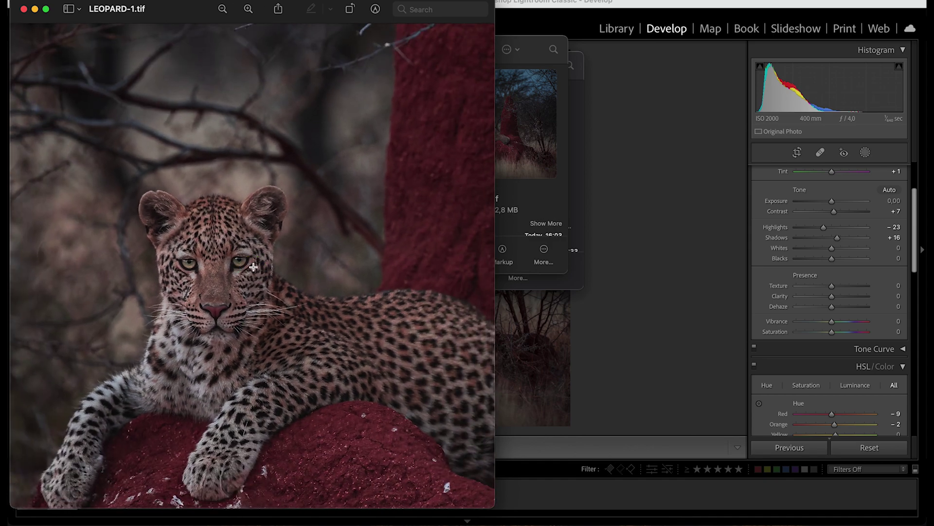
pyautogui.click(222, 10)
pyautogui.click(223, 10)
pyautogui.click(222, 9)
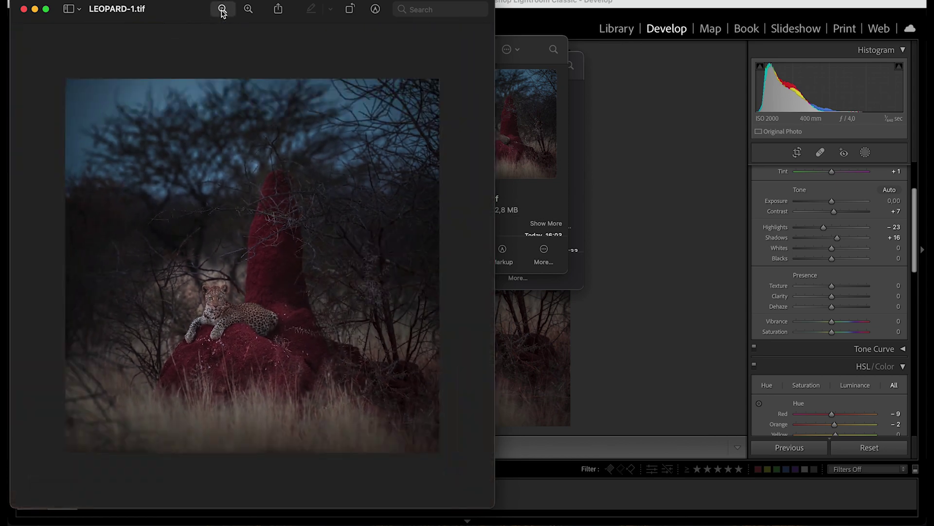
pyautogui.click(223, 9)
pyautogui.press('super+9')
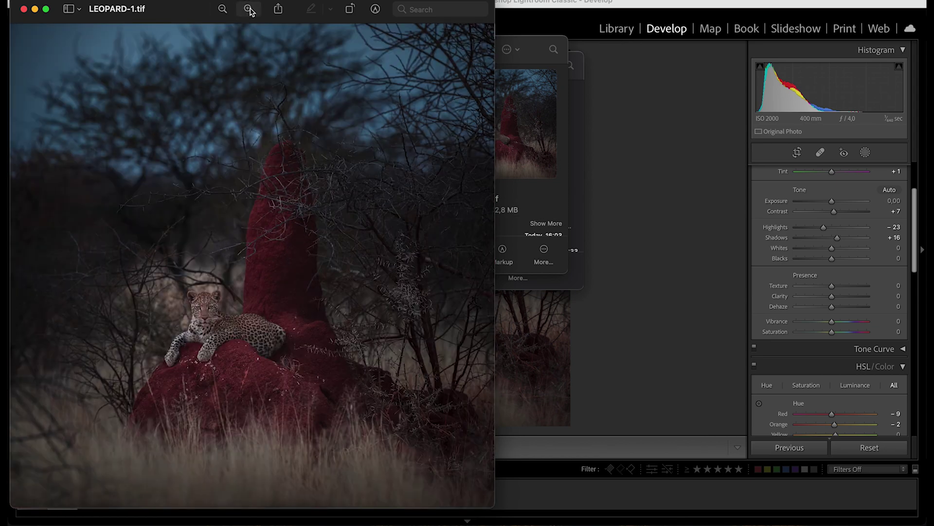
pyautogui.click(24, 10)
pyautogui.click(631, 251)
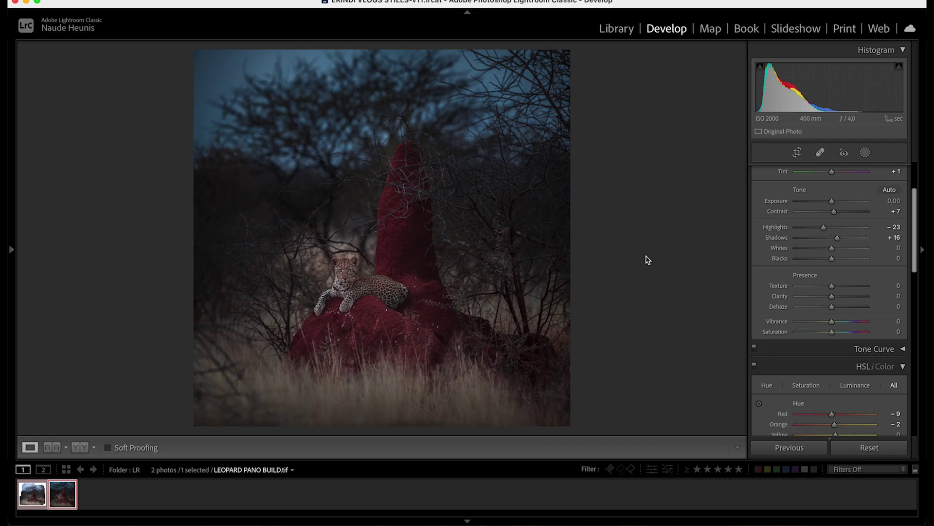